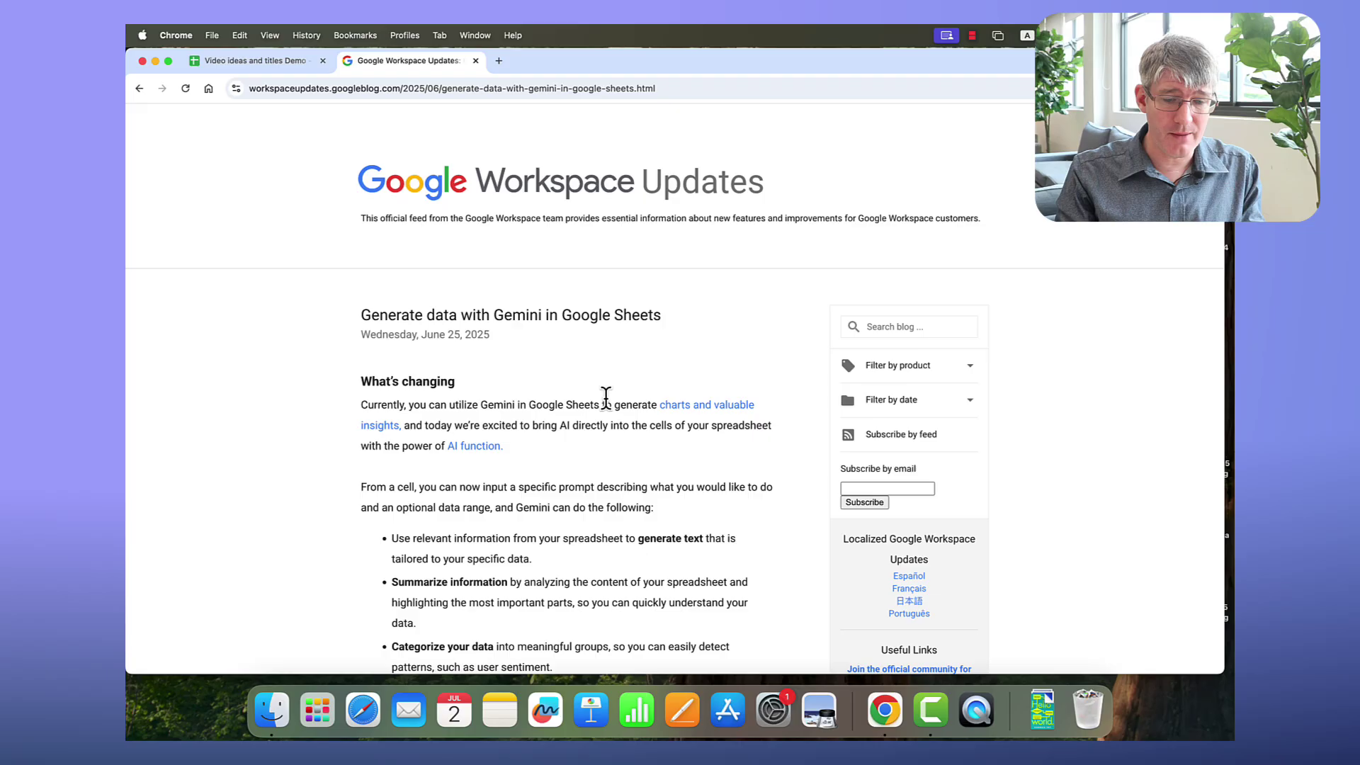
# Step: Skim the Gemini in Google Sheets blog post, then switch to the 'Video ideas and titles Demo' tab
pyautogui.scroll(-15, 606, 398)
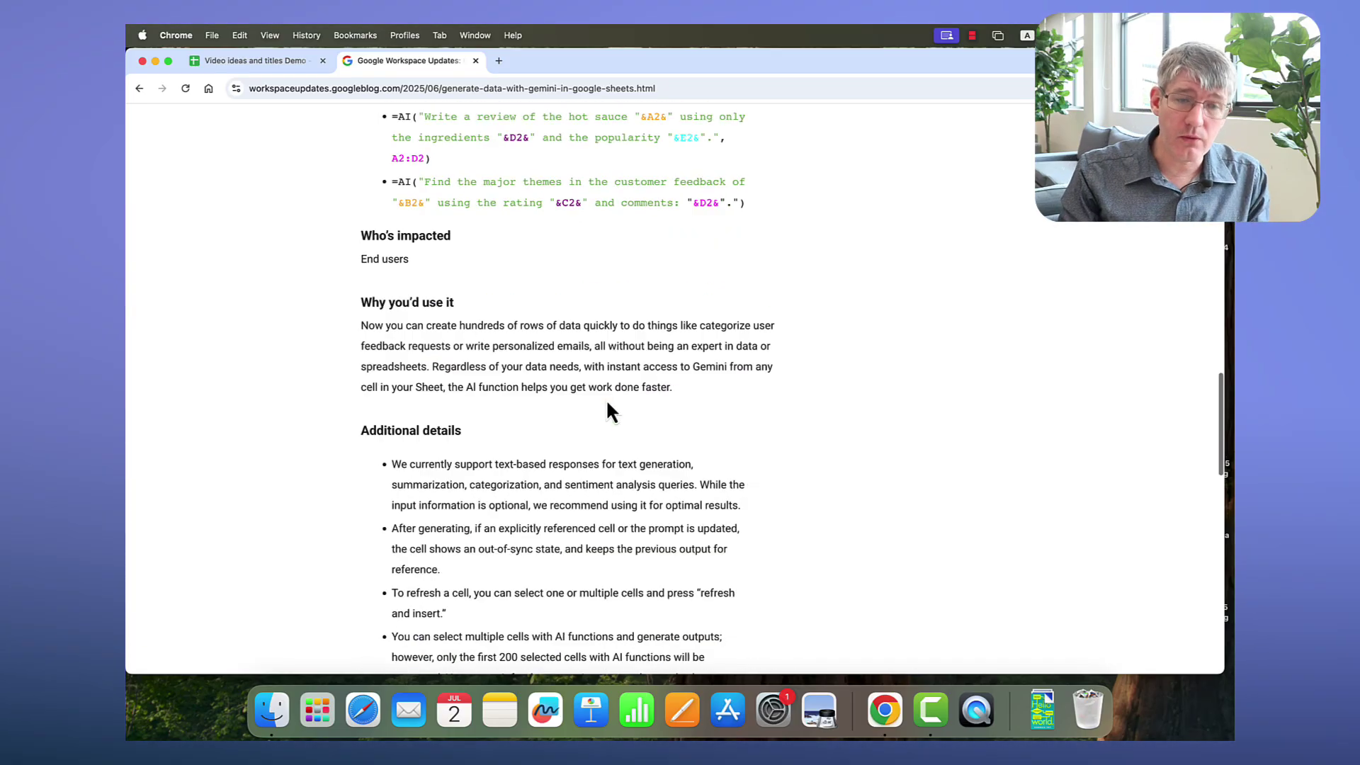
pyautogui.scroll(-15, 607, 403)
pyautogui.scroll(3, 607, 403)
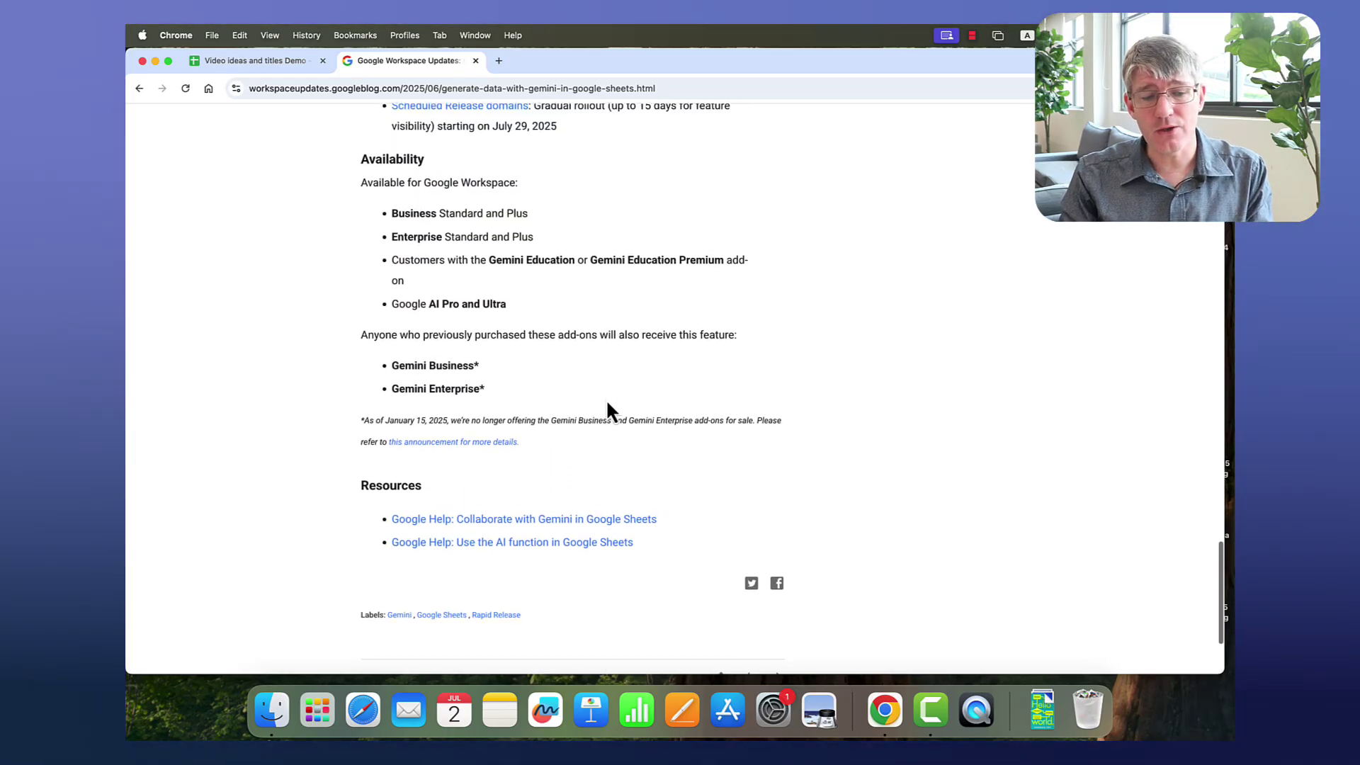
pyautogui.scroll(1, 607, 404)
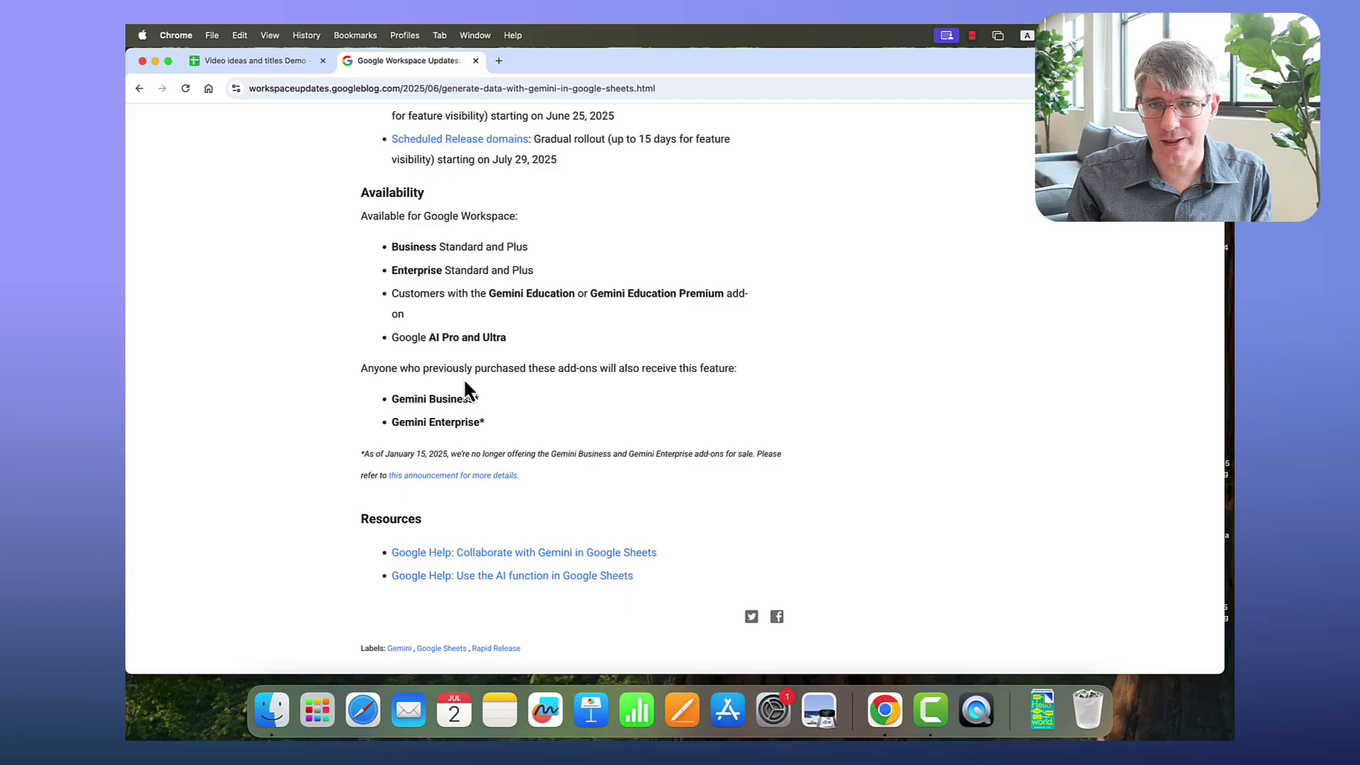
pyautogui.click(256, 63)
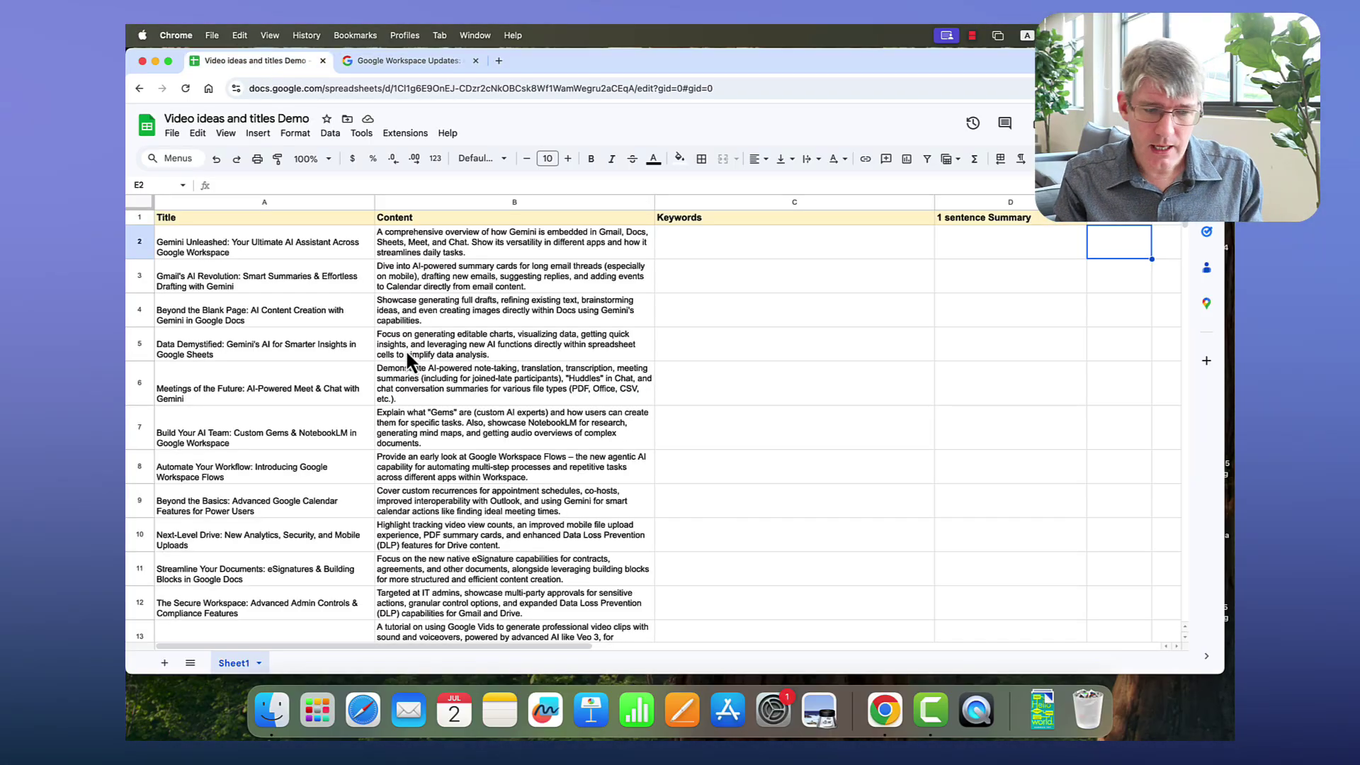
pyautogui.click(249, 247)
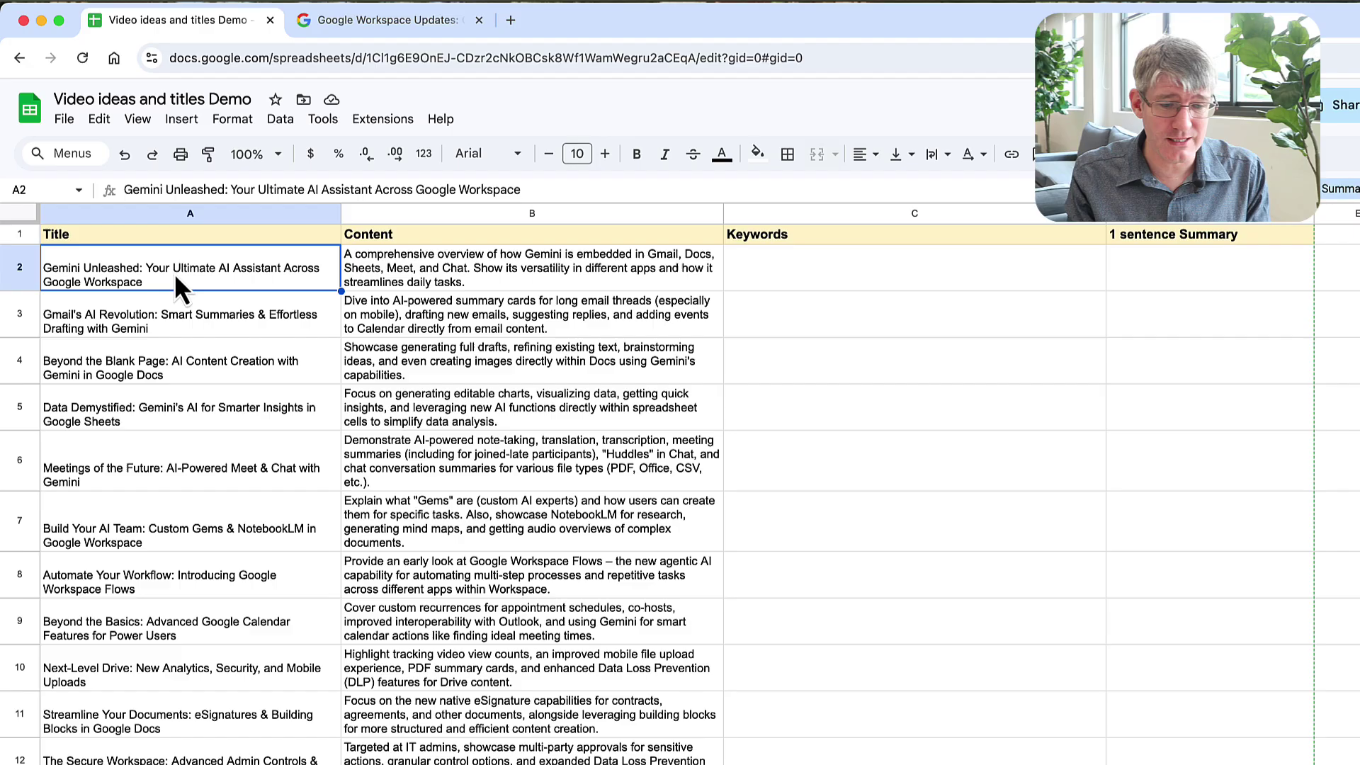
pyautogui.click(453, 270)
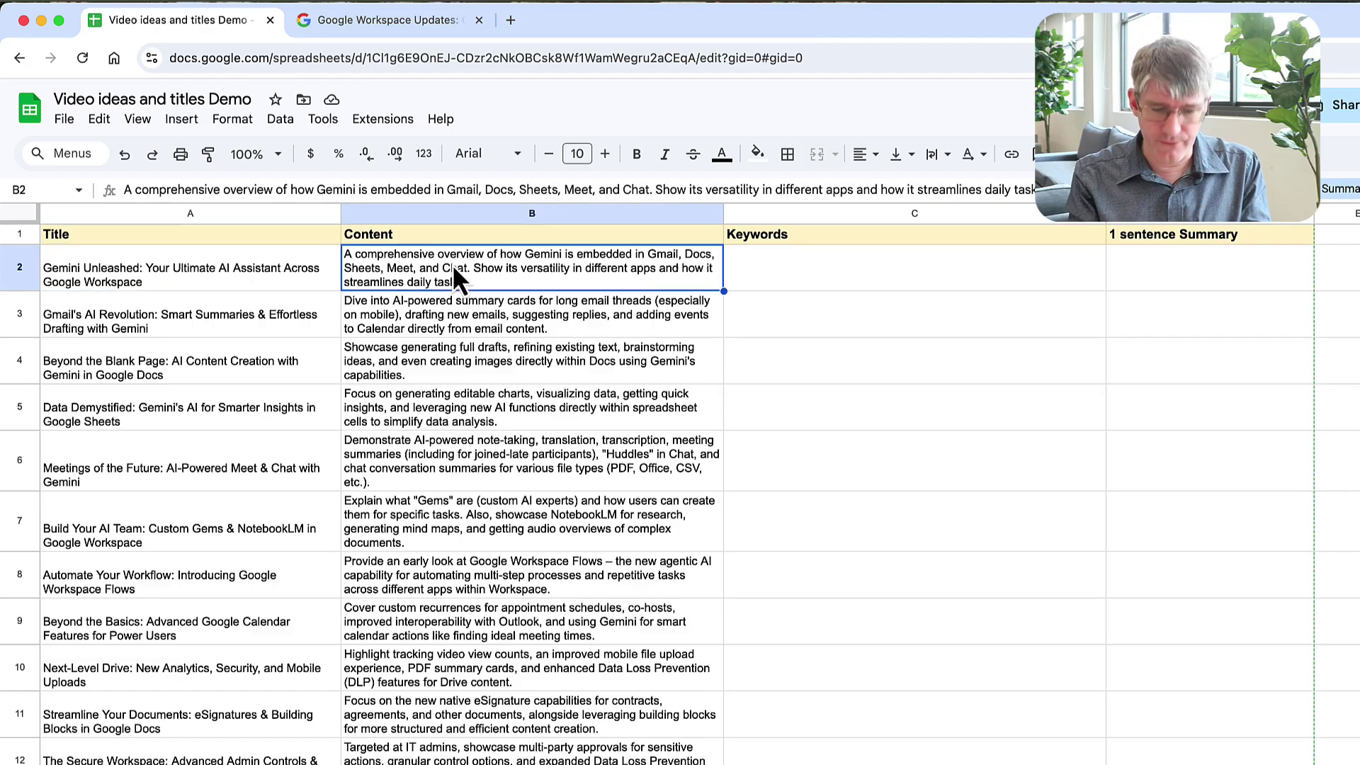
pyautogui.click(892, 280)
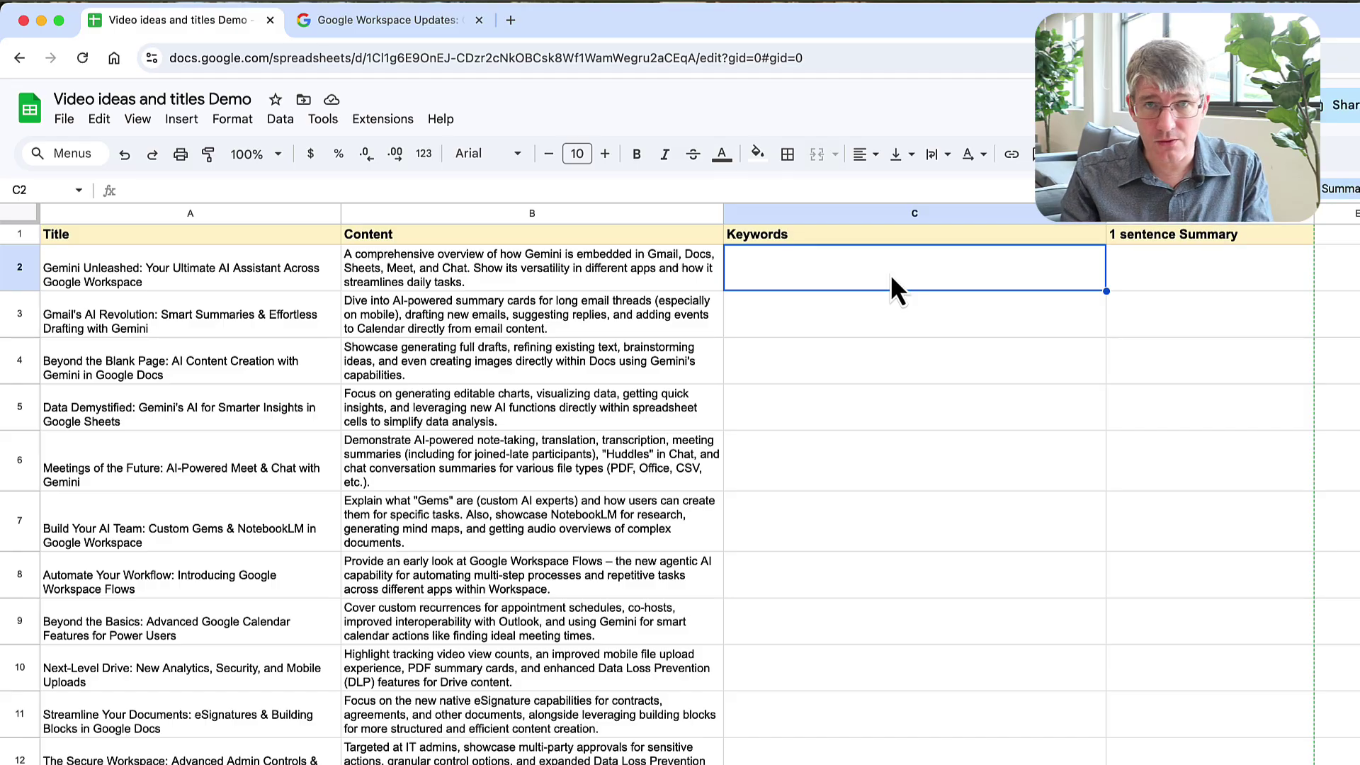
pyautogui.click(1178, 257)
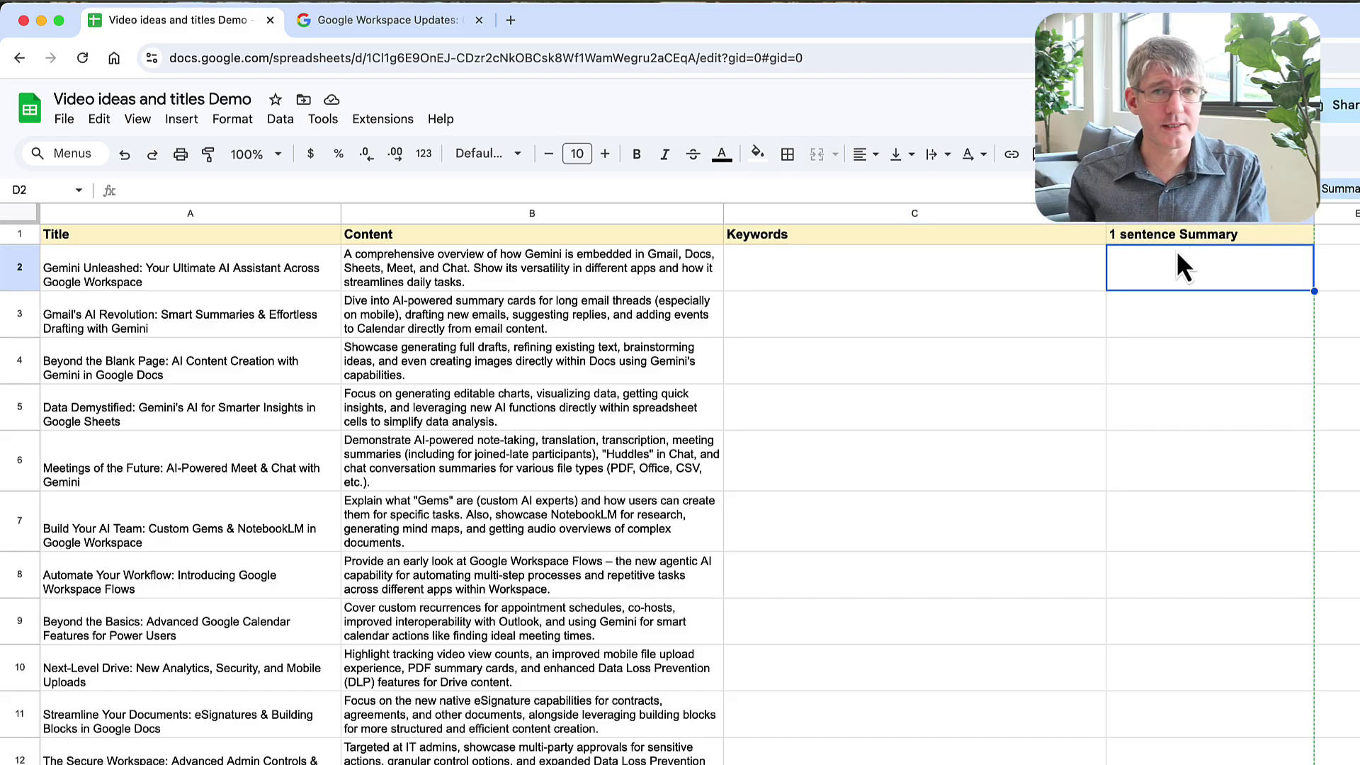
# Step: Enter =AI("Generate 10 keywords based on the video description in csv format", B2) in C2
pyautogui.click(954, 269)
pyautogui.write('=AI')
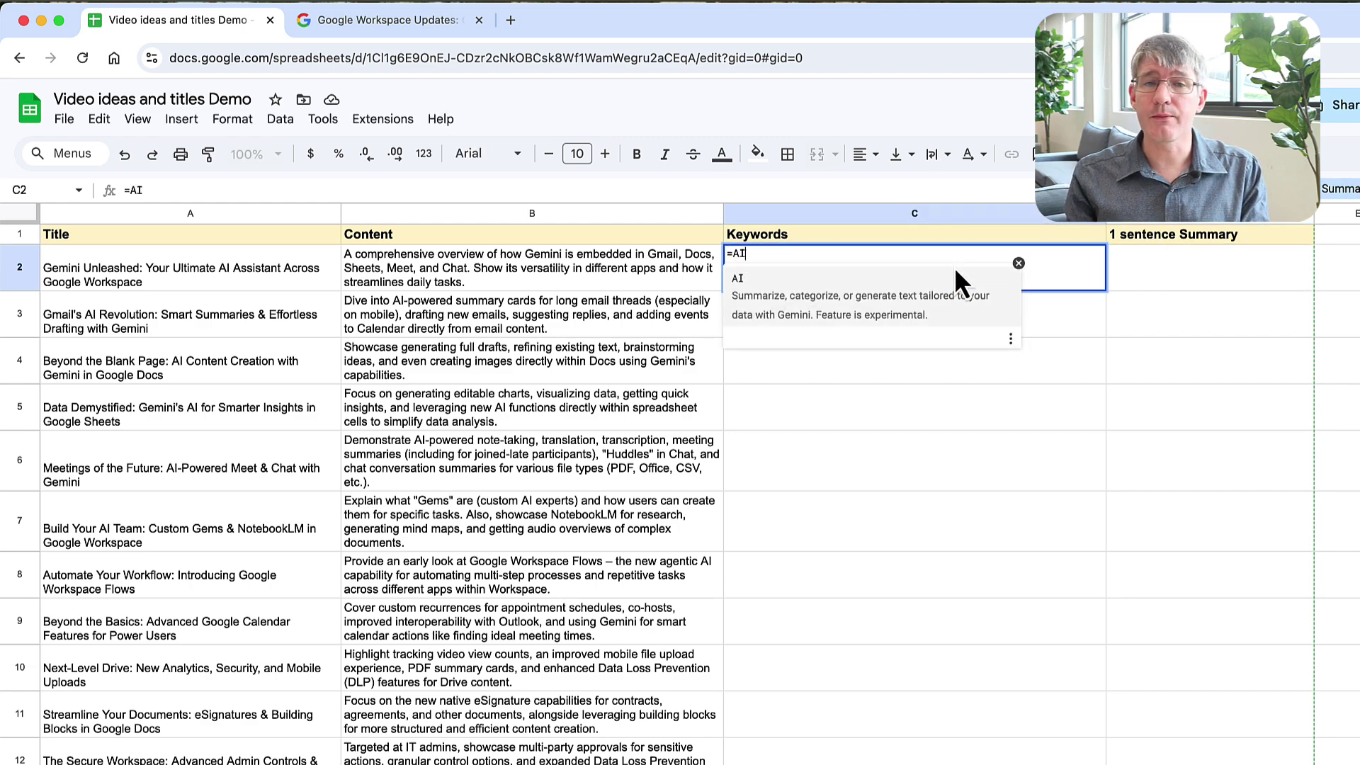
pyautogui.write('(')
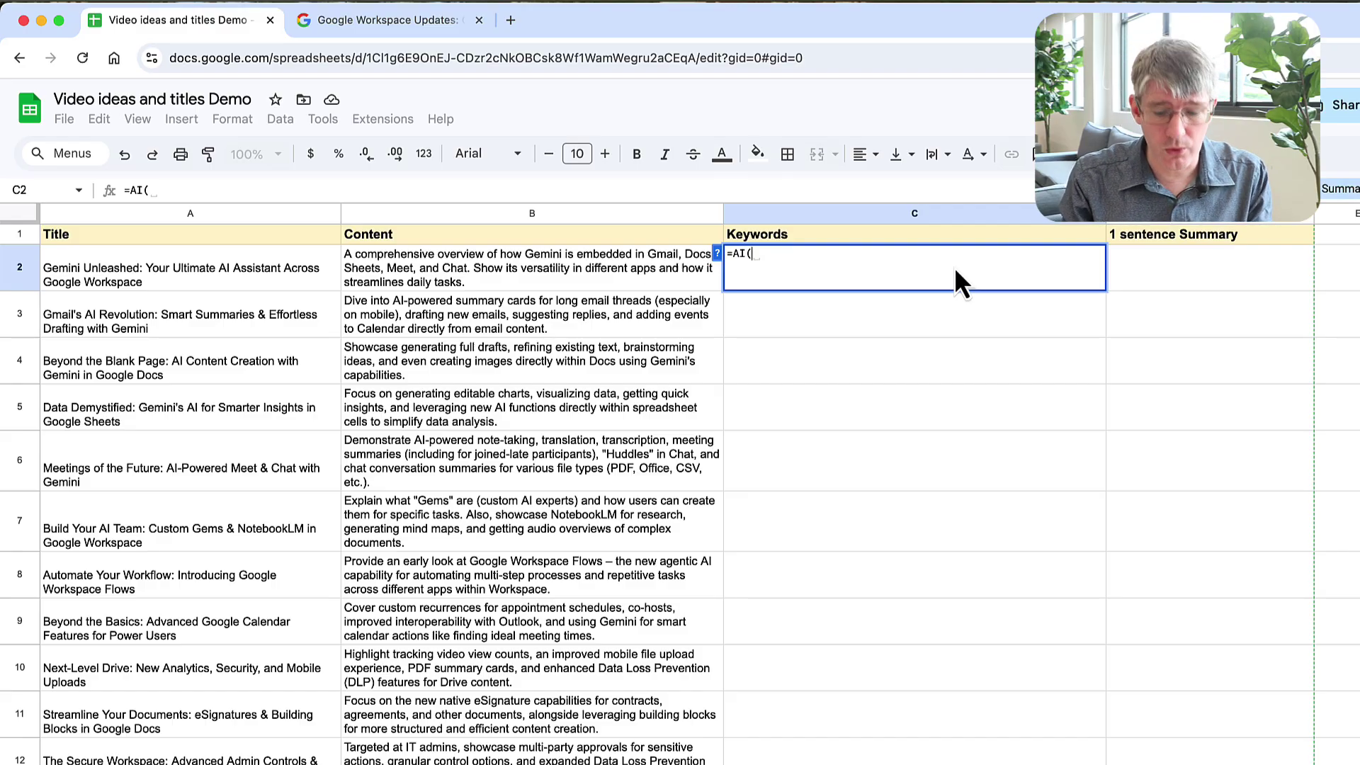
pyautogui.write('"')
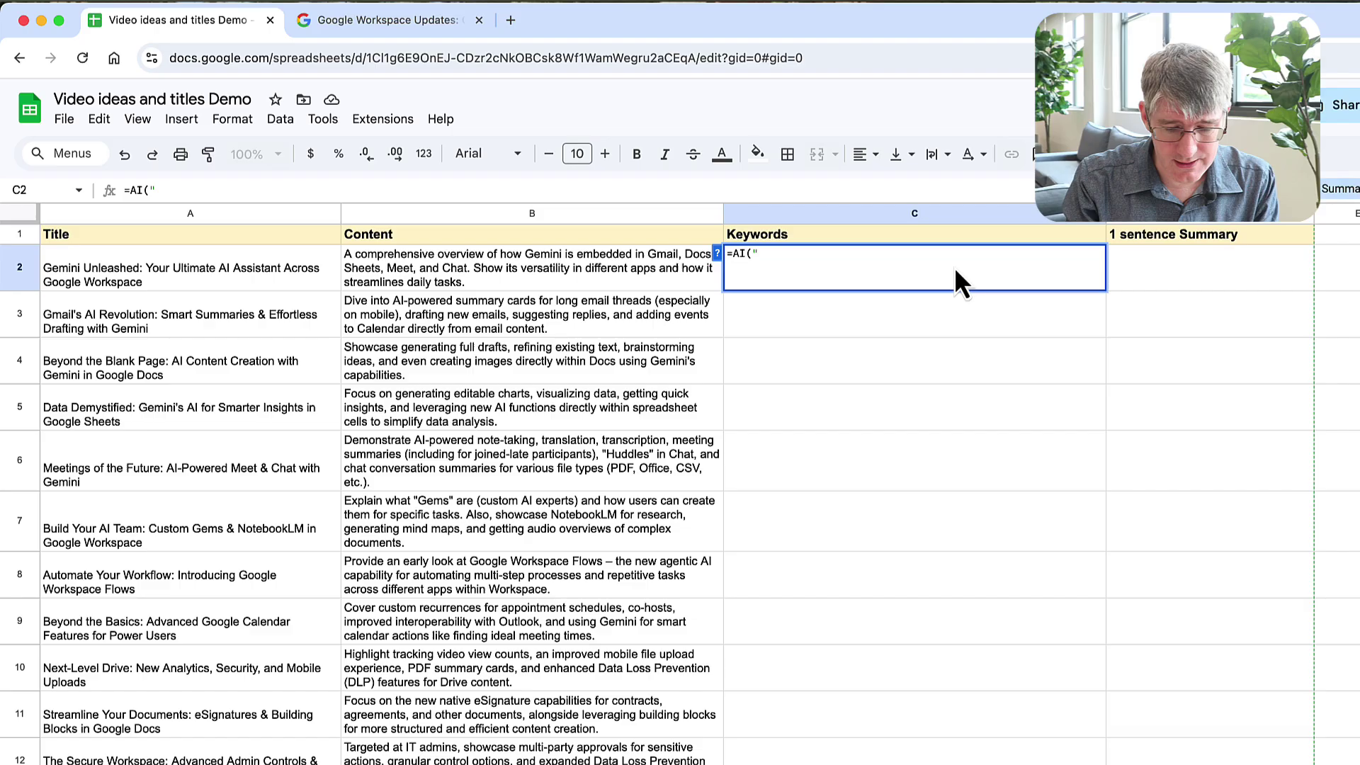
pyautogui.write('Gene')
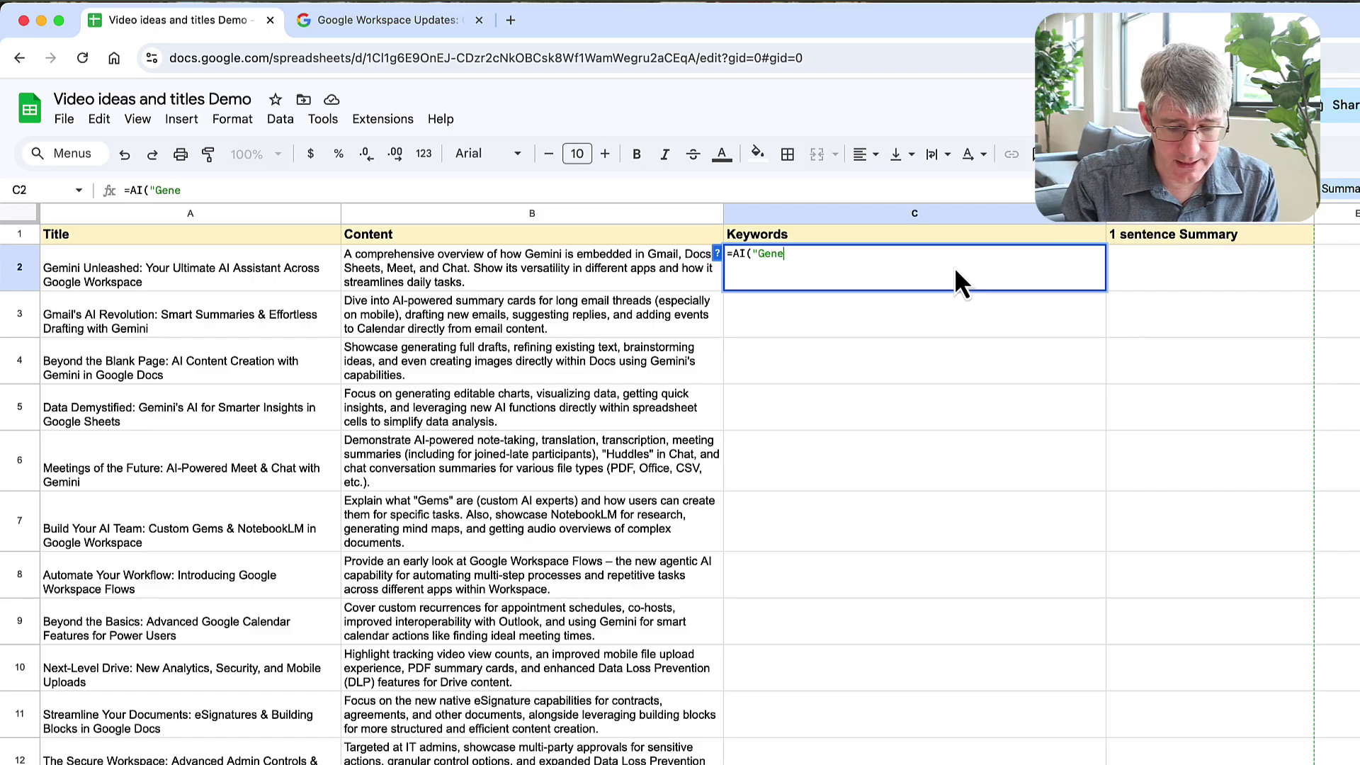
pyautogui.write('rate 10 keyword')
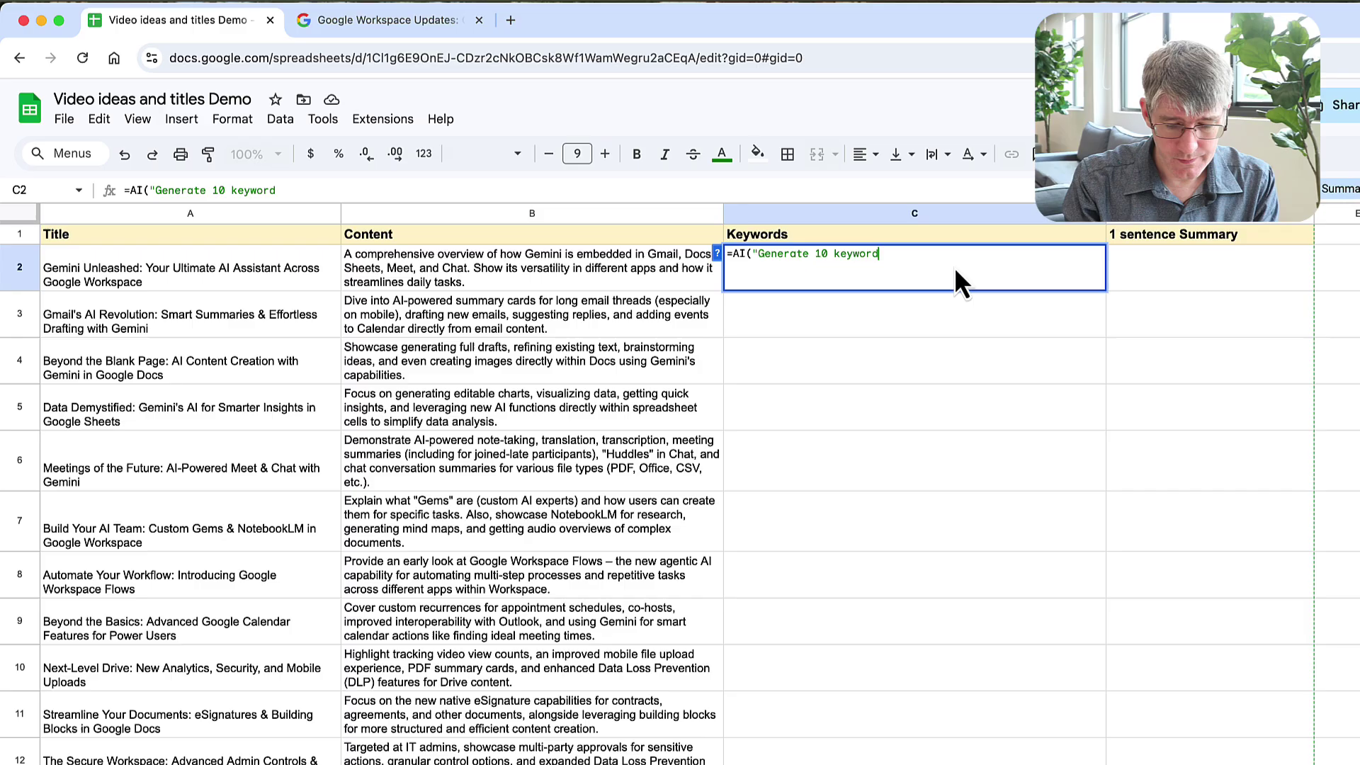
pyautogui.write('s based')
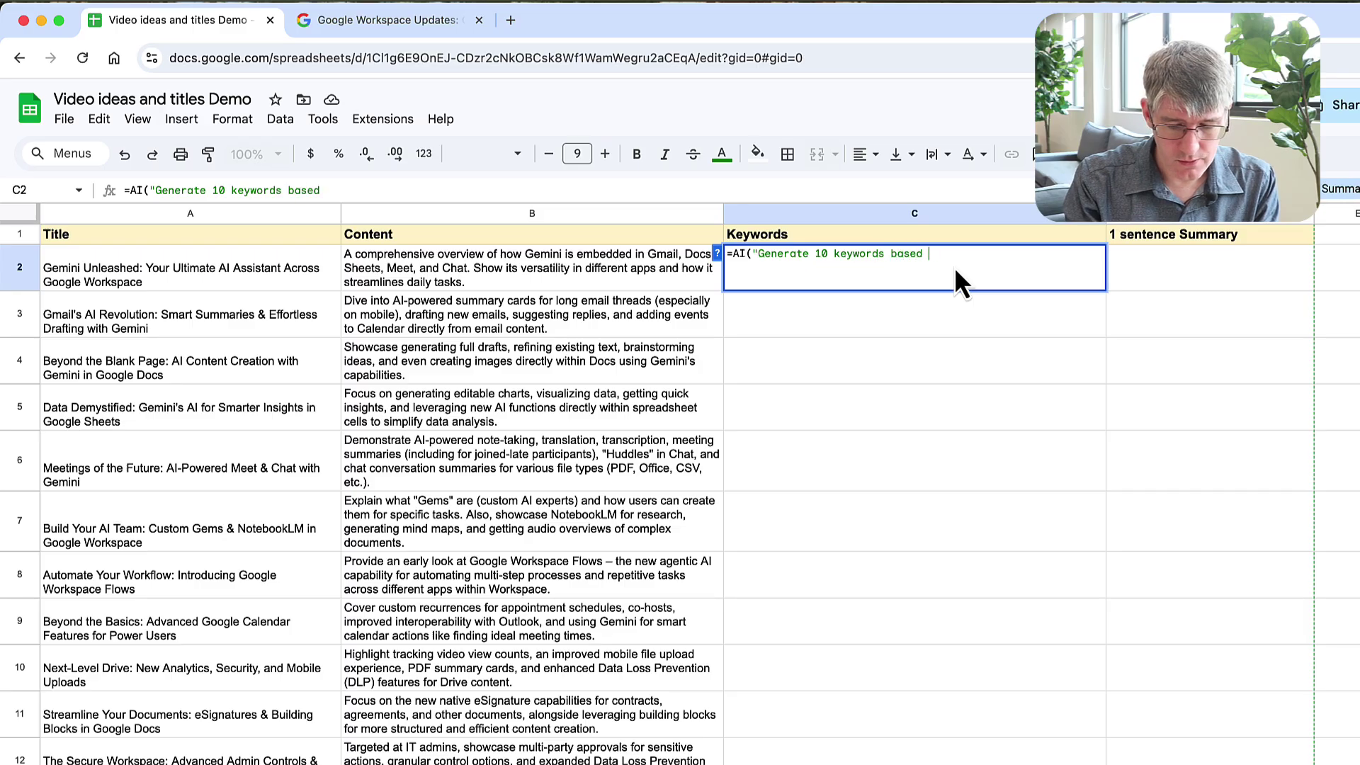
pyautogui.write(' on the video d')
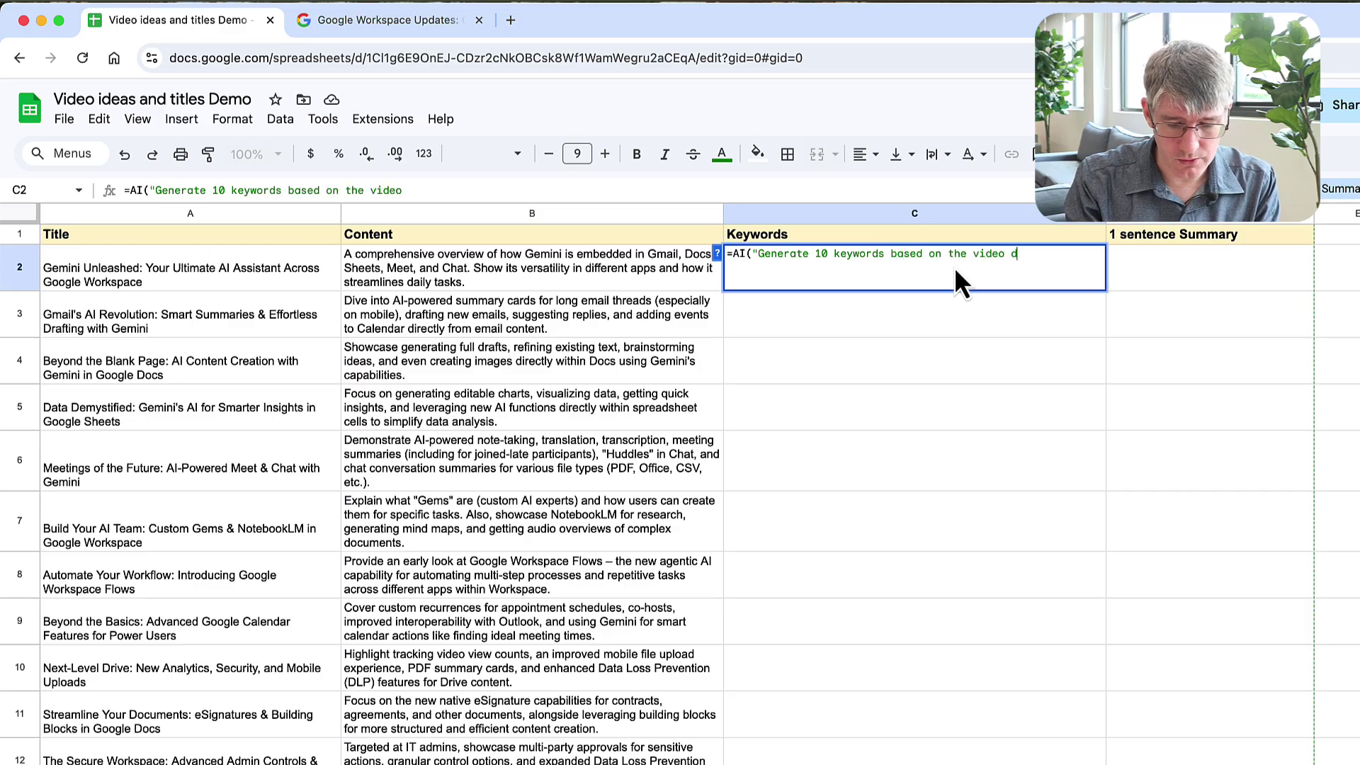
pyautogui.write('escription')
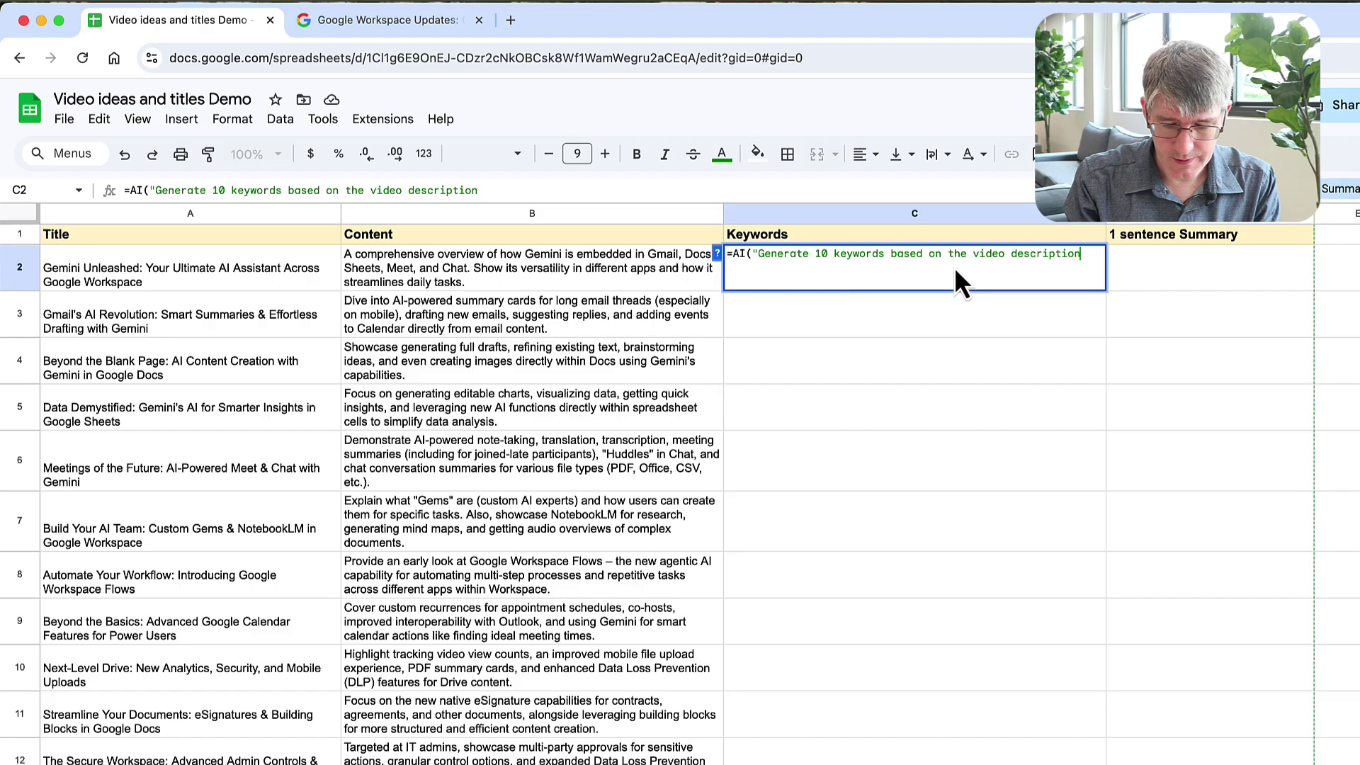
pyautogui.write(' in cs')
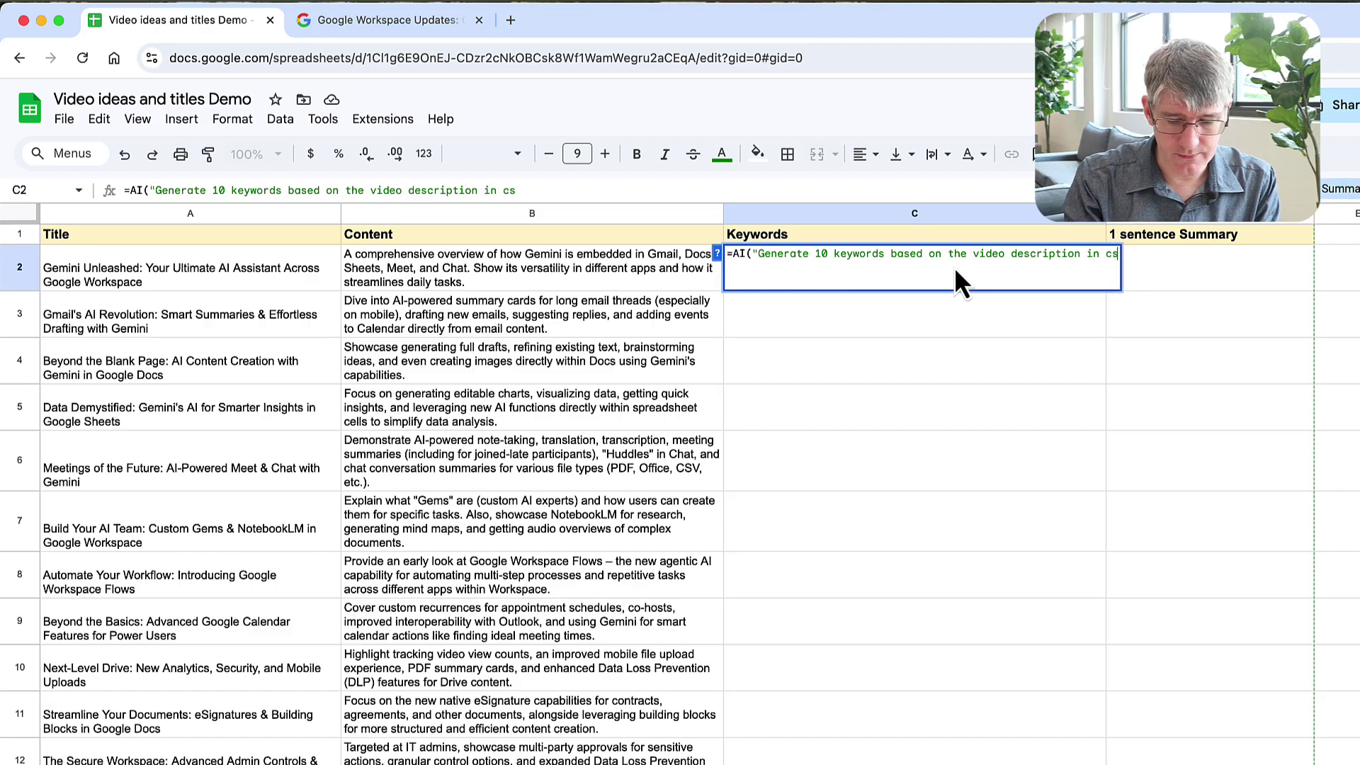
pyautogui.write('v format')
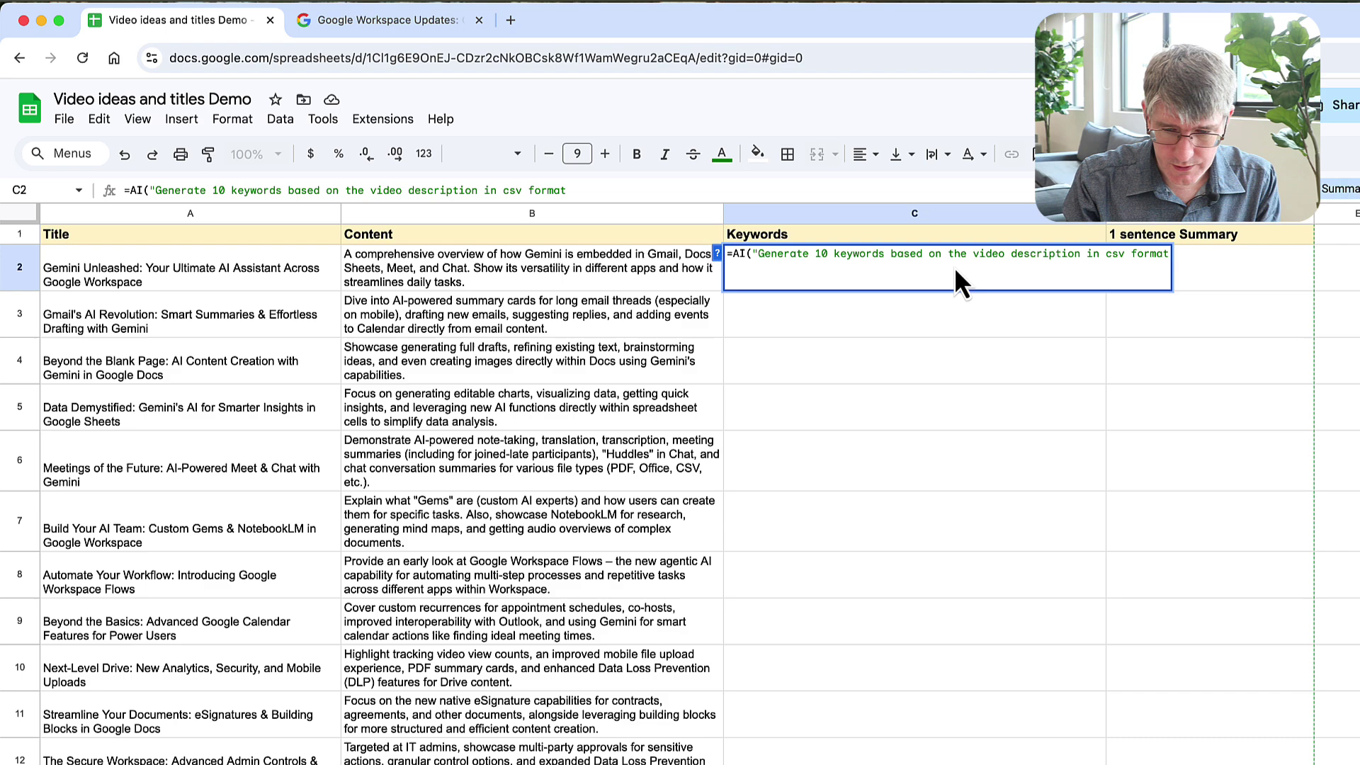
pyautogui.write('"')
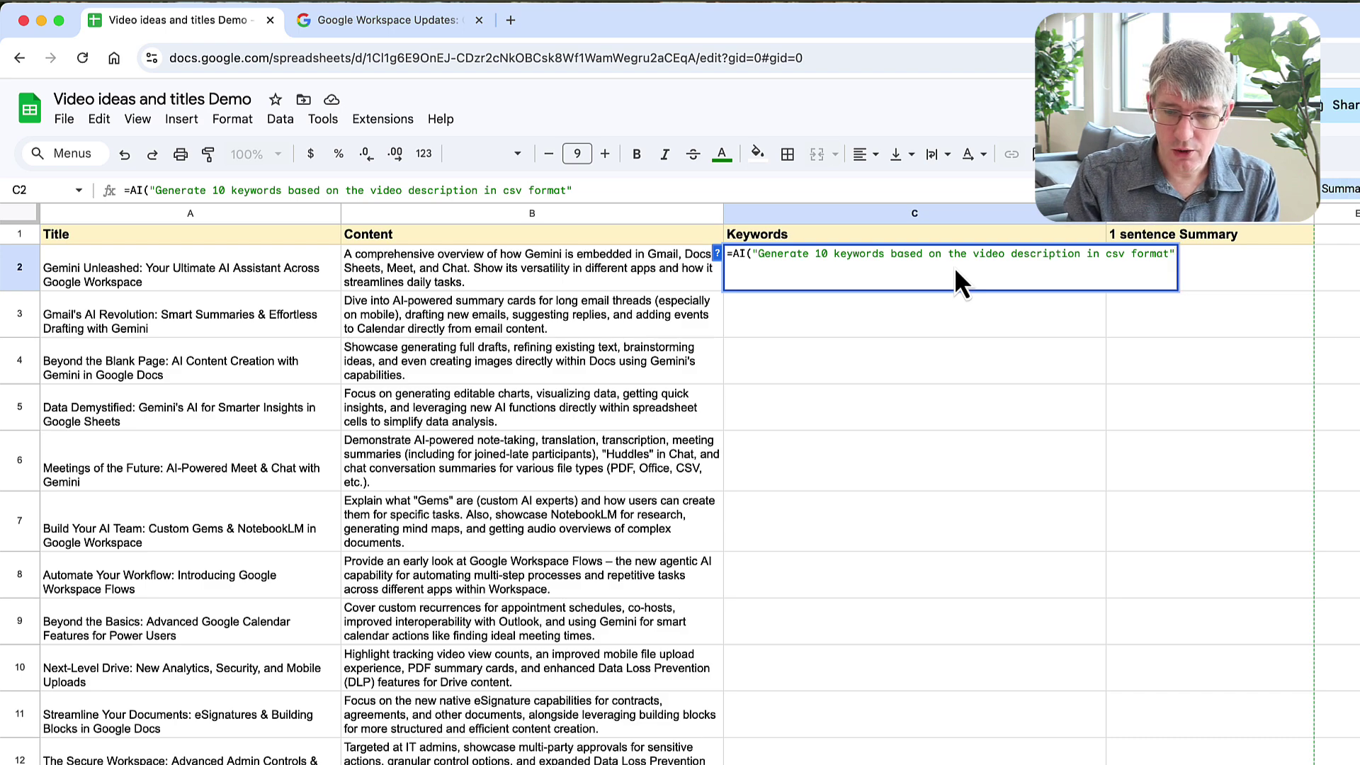
pyautogui.write(',')
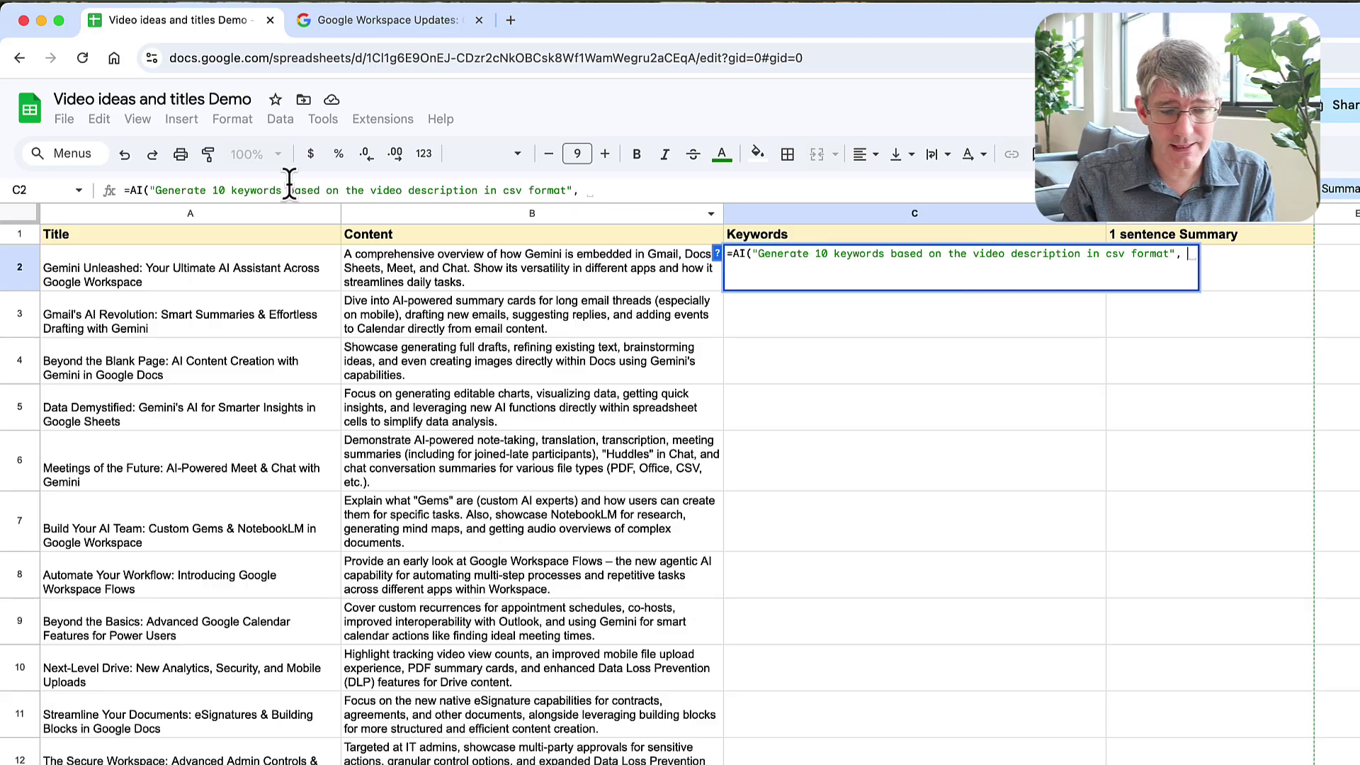
pyautogui.click(513, 275)
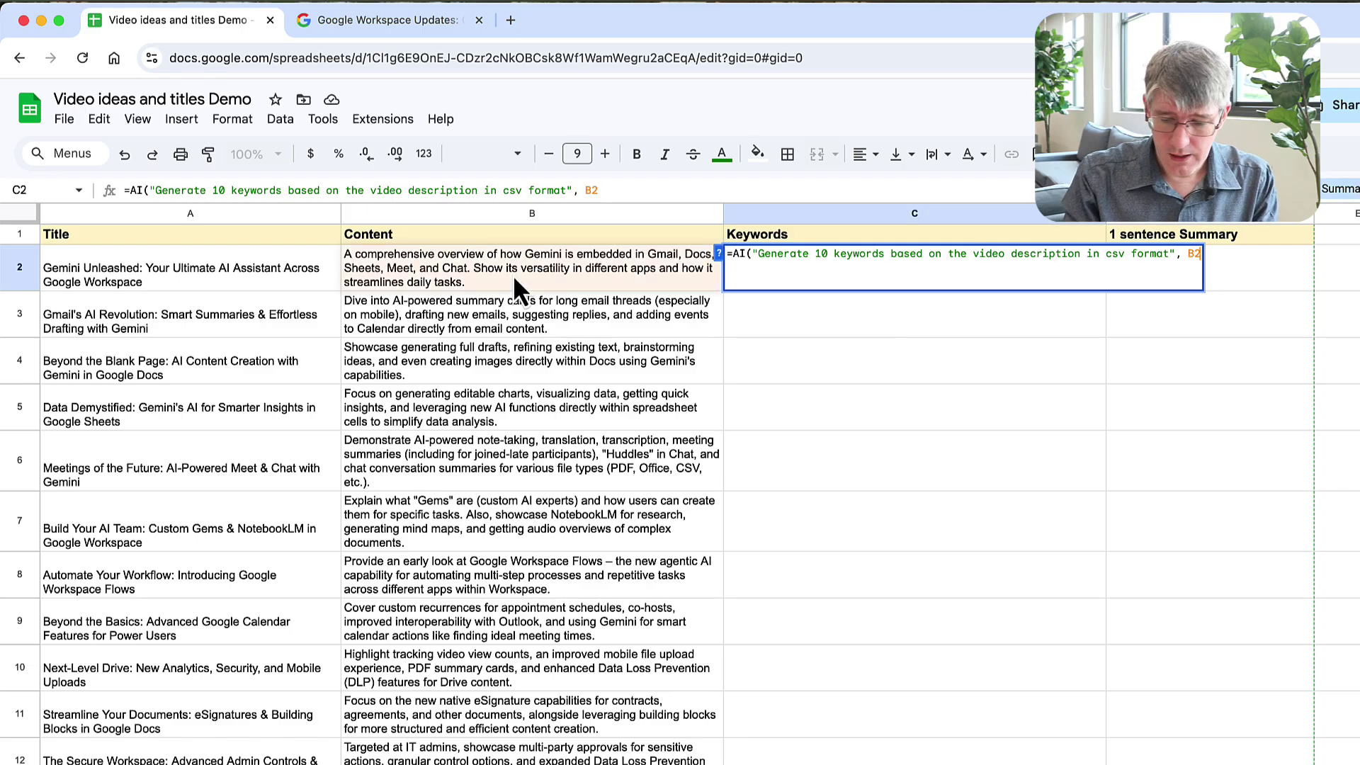
pyautogui.write(')')
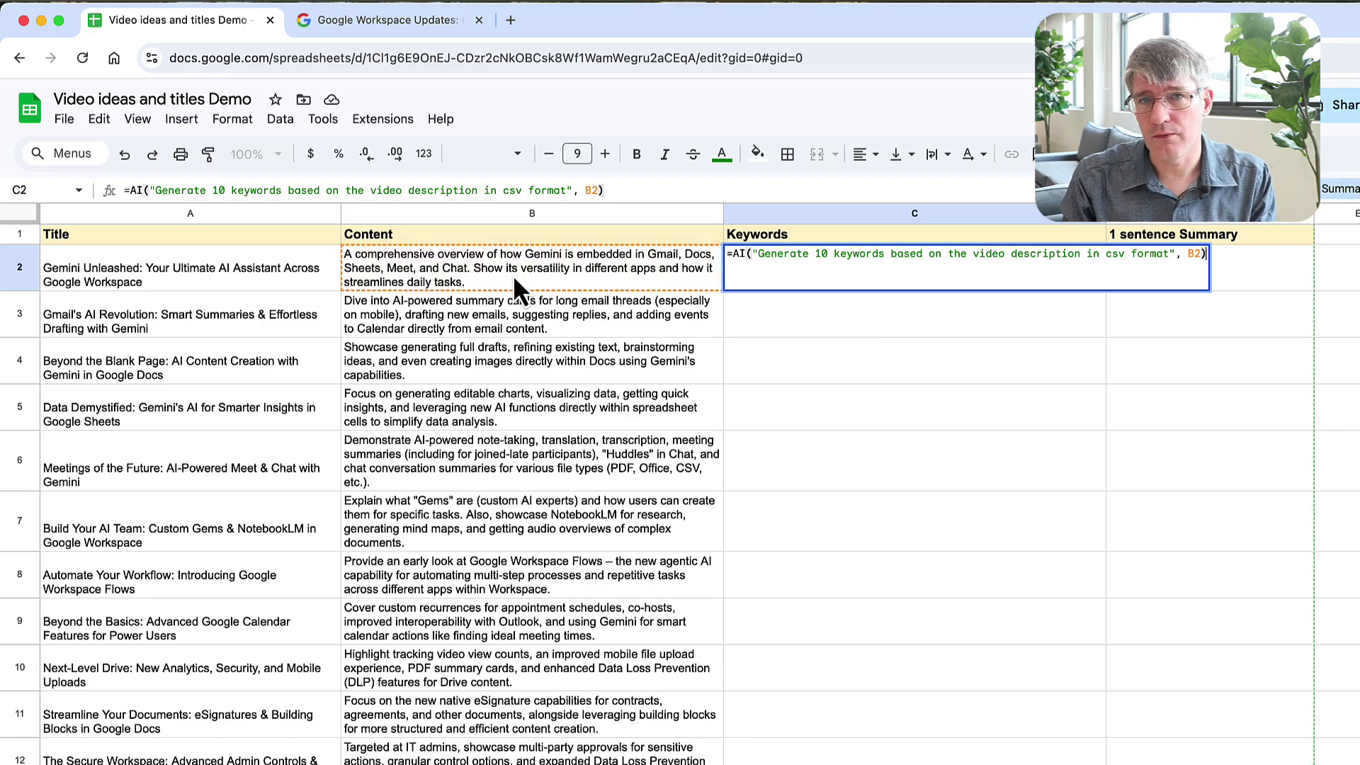
# Step: Commit the C2 formula and check the generated keywords against B2's description
pyautogui.press('Return')
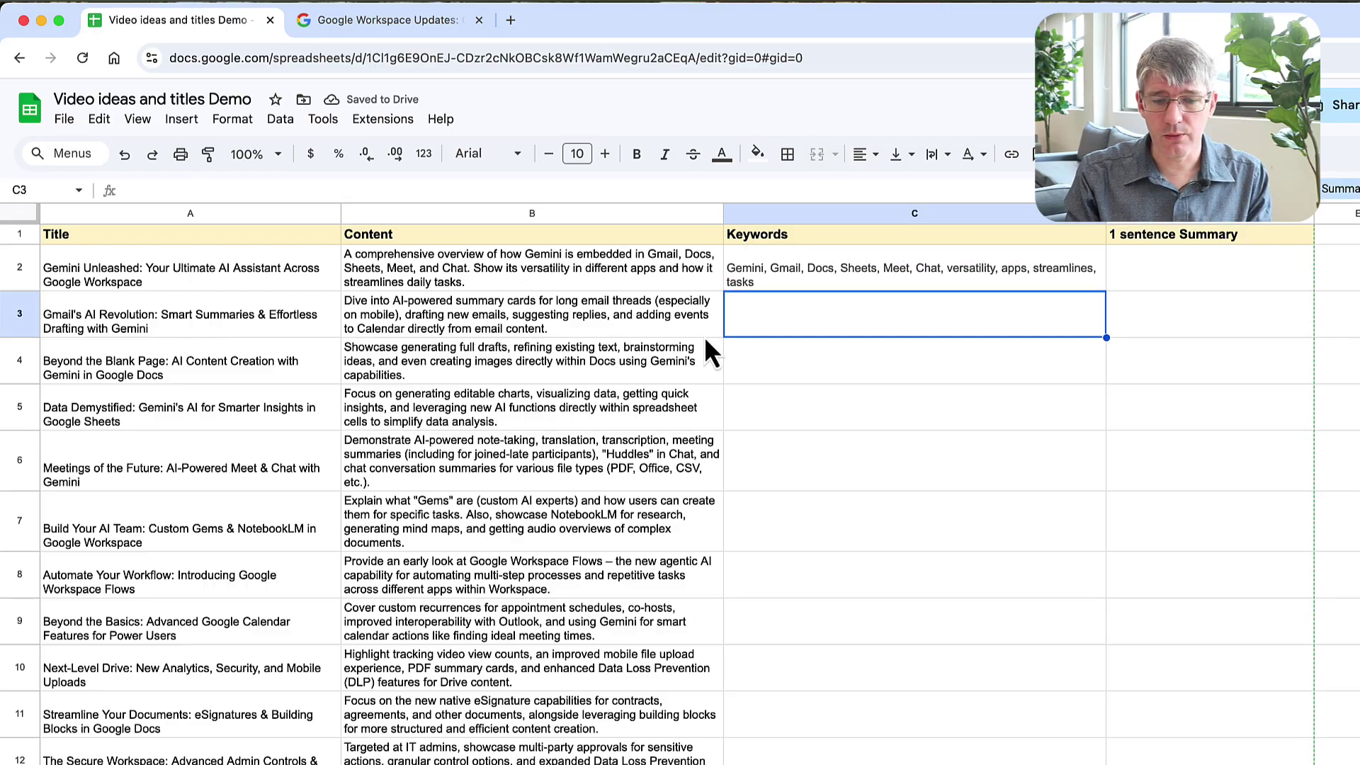
pyautogui.click(874, 278)
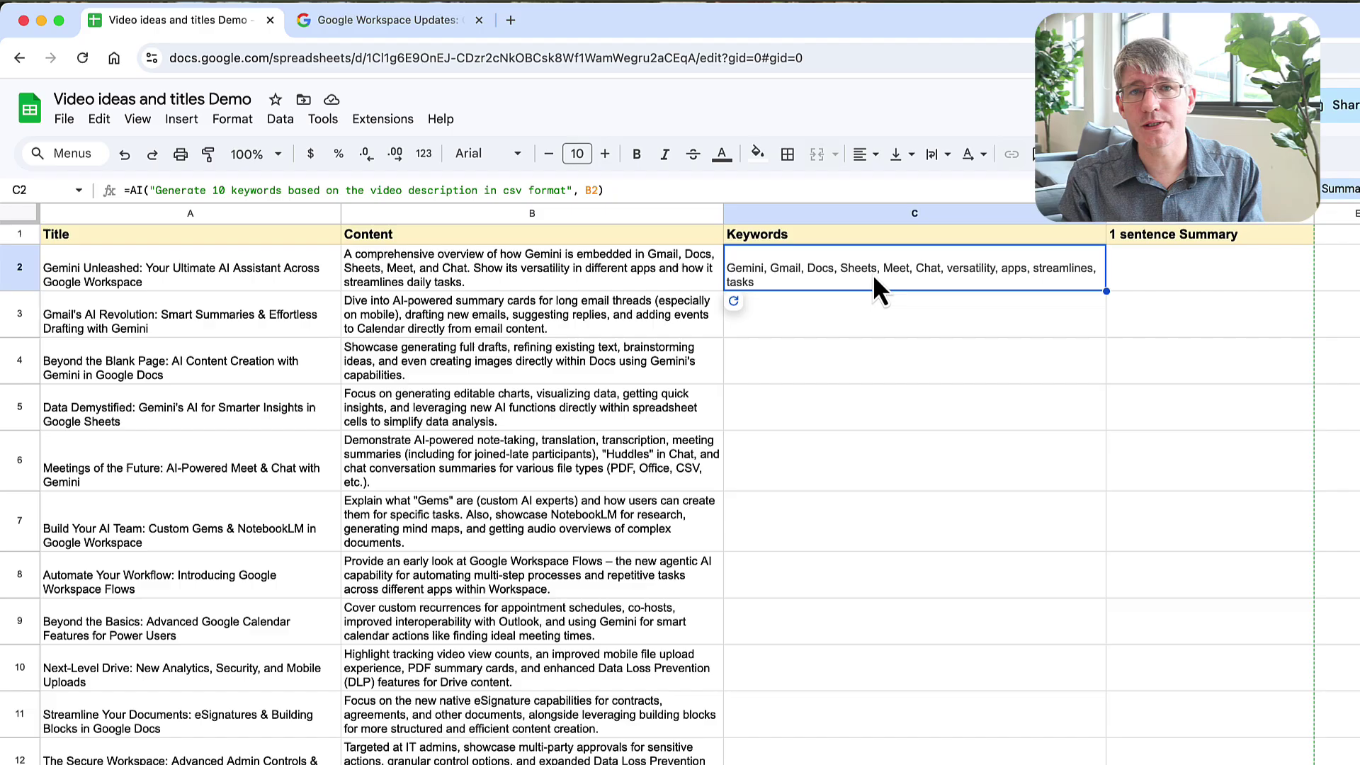
pyautogui.click(546, 282)
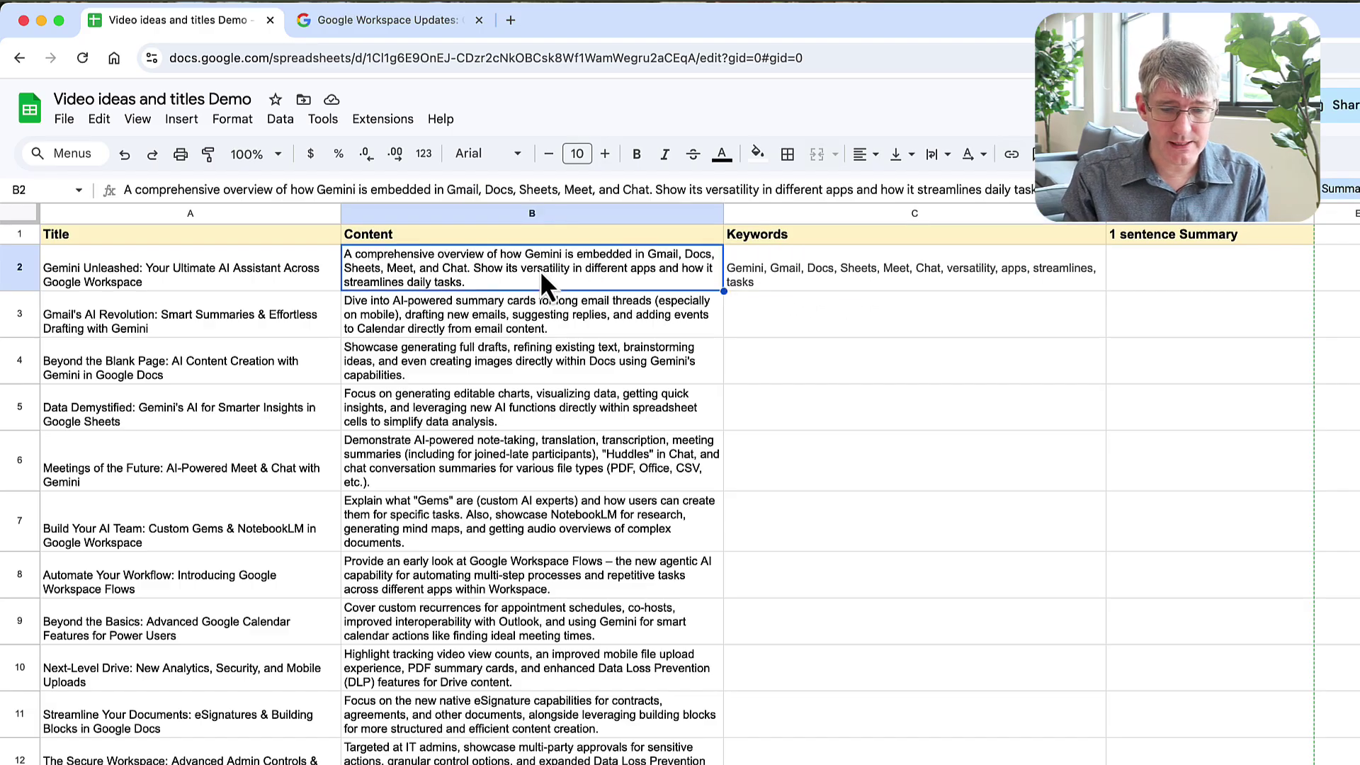
pyautogui.click(870, 269)
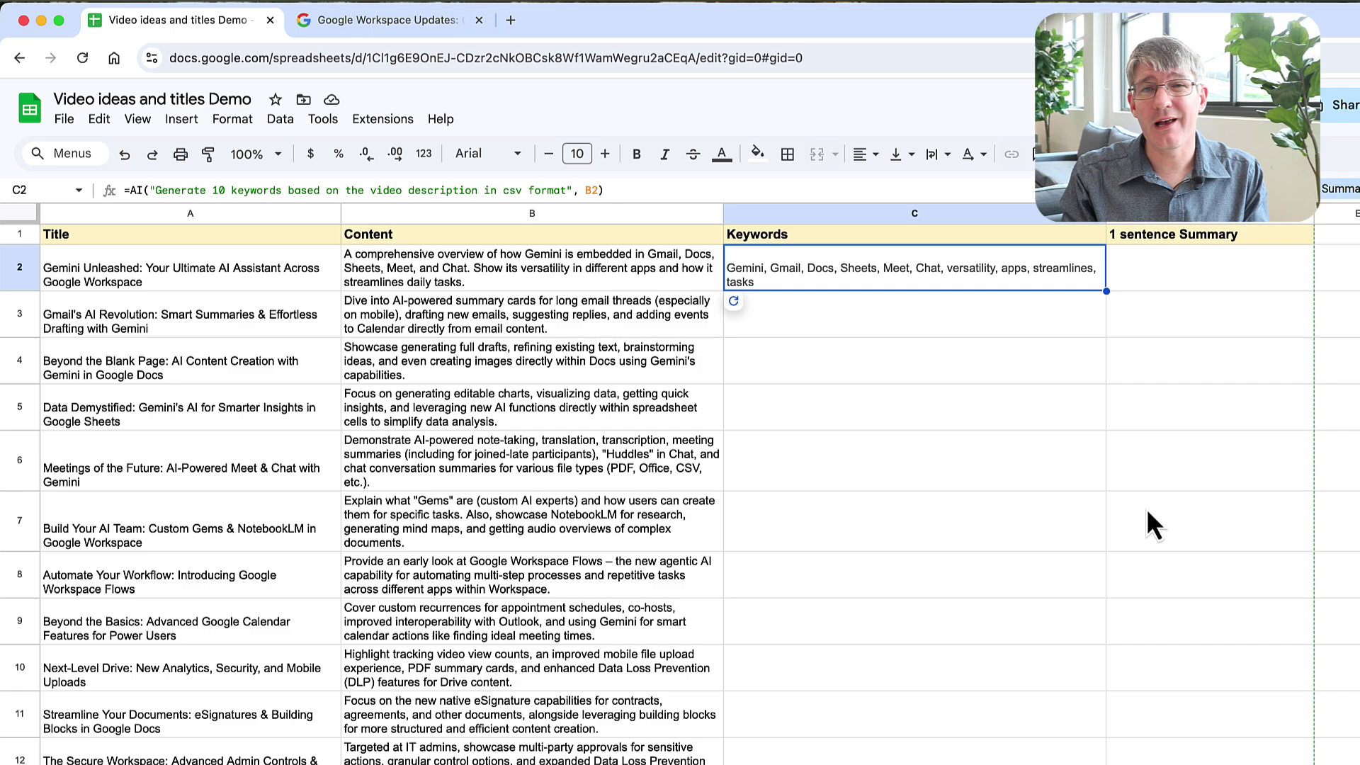
# Step: Fill the keyword formula down from C2 through C11
pyautogui.scroll(-2, 1147, 512)
pyautogui.scroll(2, 1147, 511)
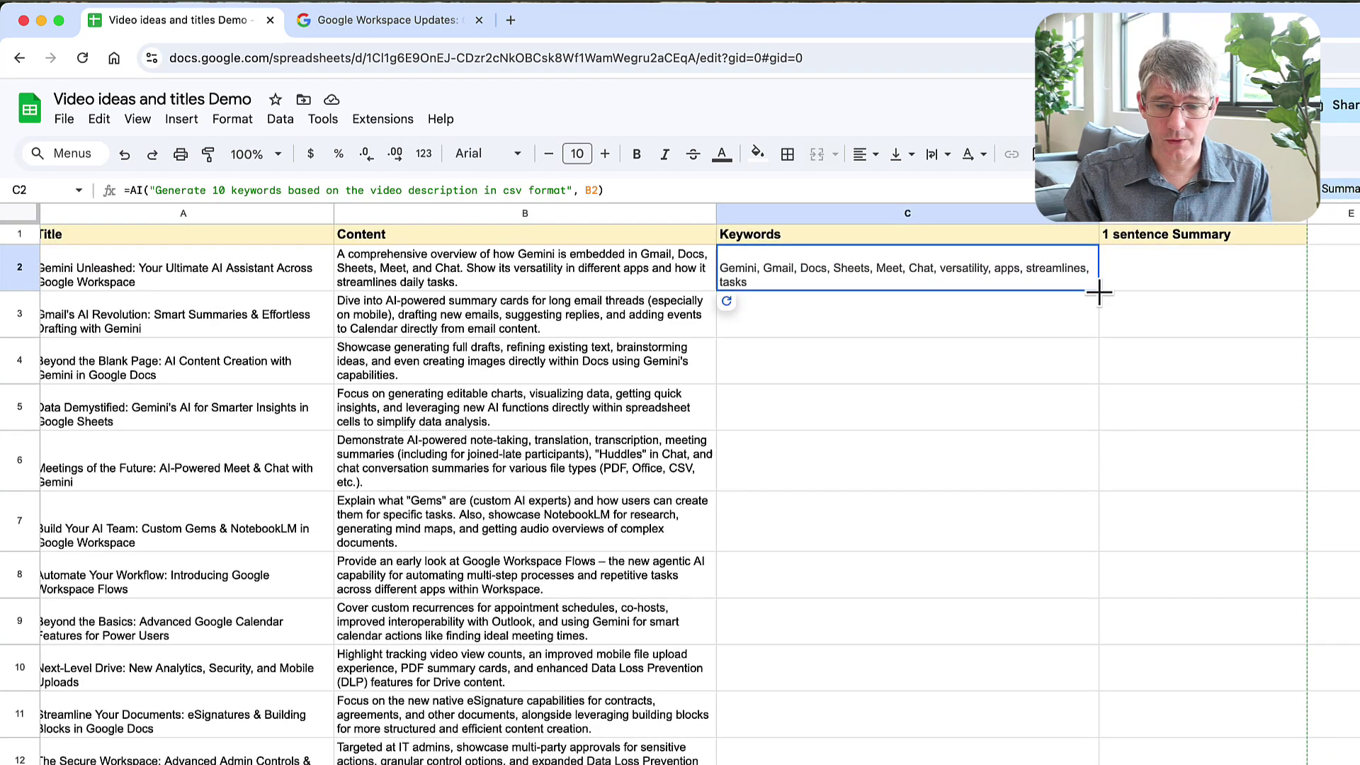
pyautogui.moveTo(1099, 290); pyautogui.dragTo(1098, 702)
# Step: Extend the keyword formula to C15, review results, and select C5's 'not supported' error
pyautogui.scroll(-2, 1098, 703)
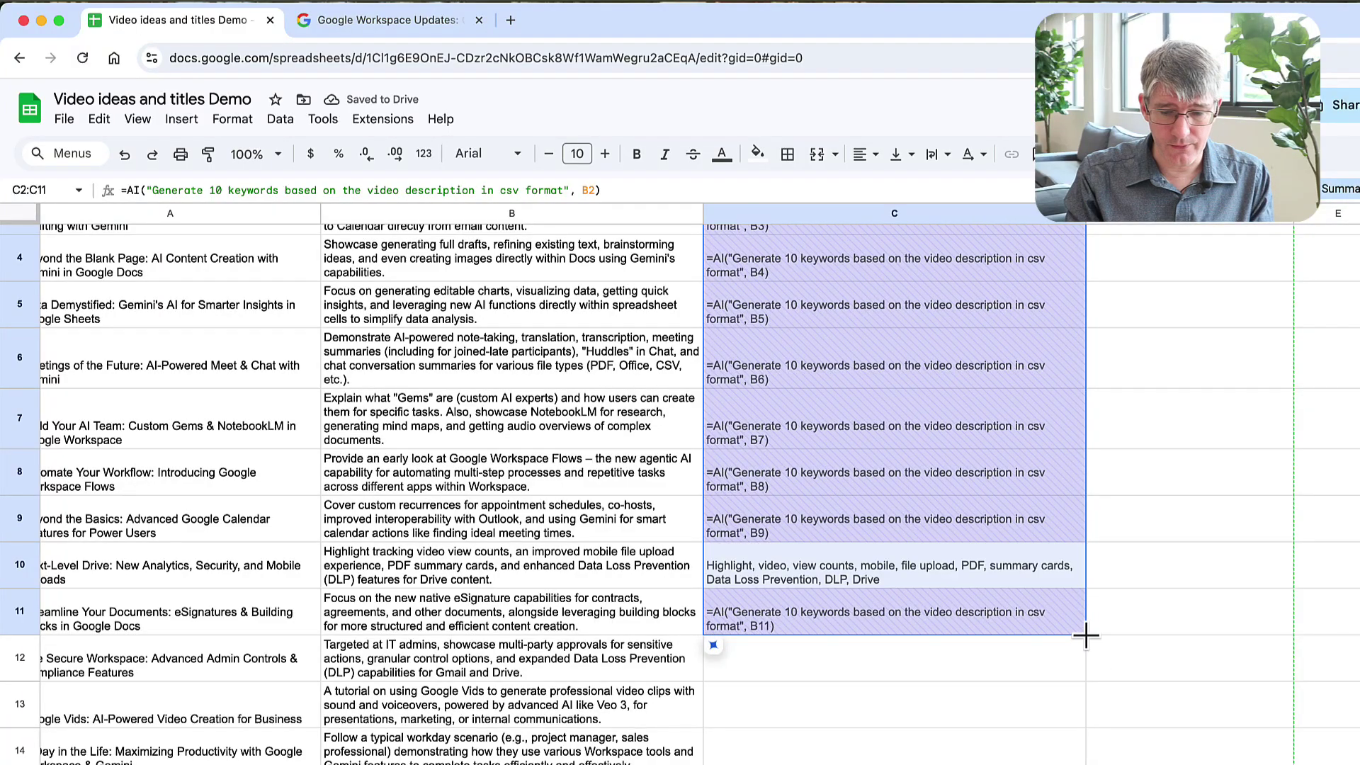
pyautogui.moveTo(1086, 635); pyautogui.dragTo(1086, 762)
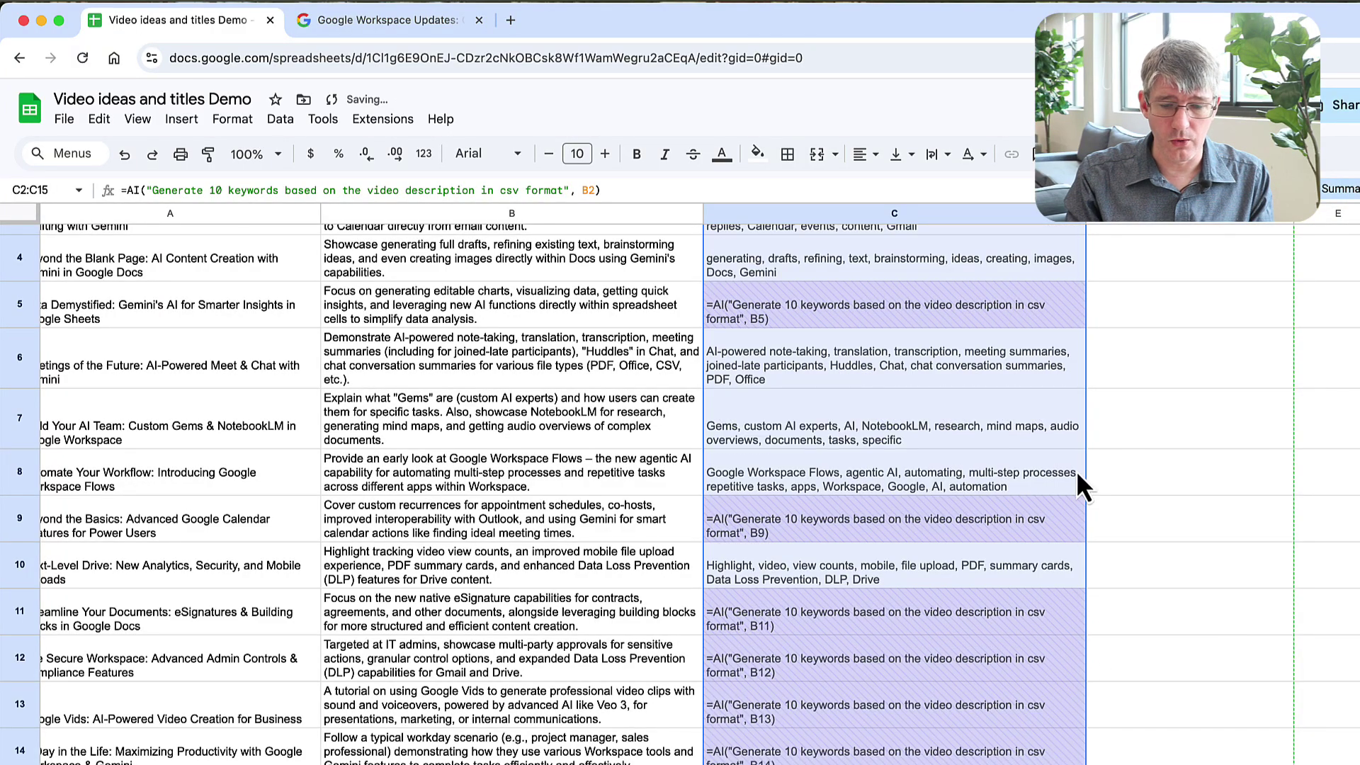
pyautogui.scroll(3, 1077, 470)
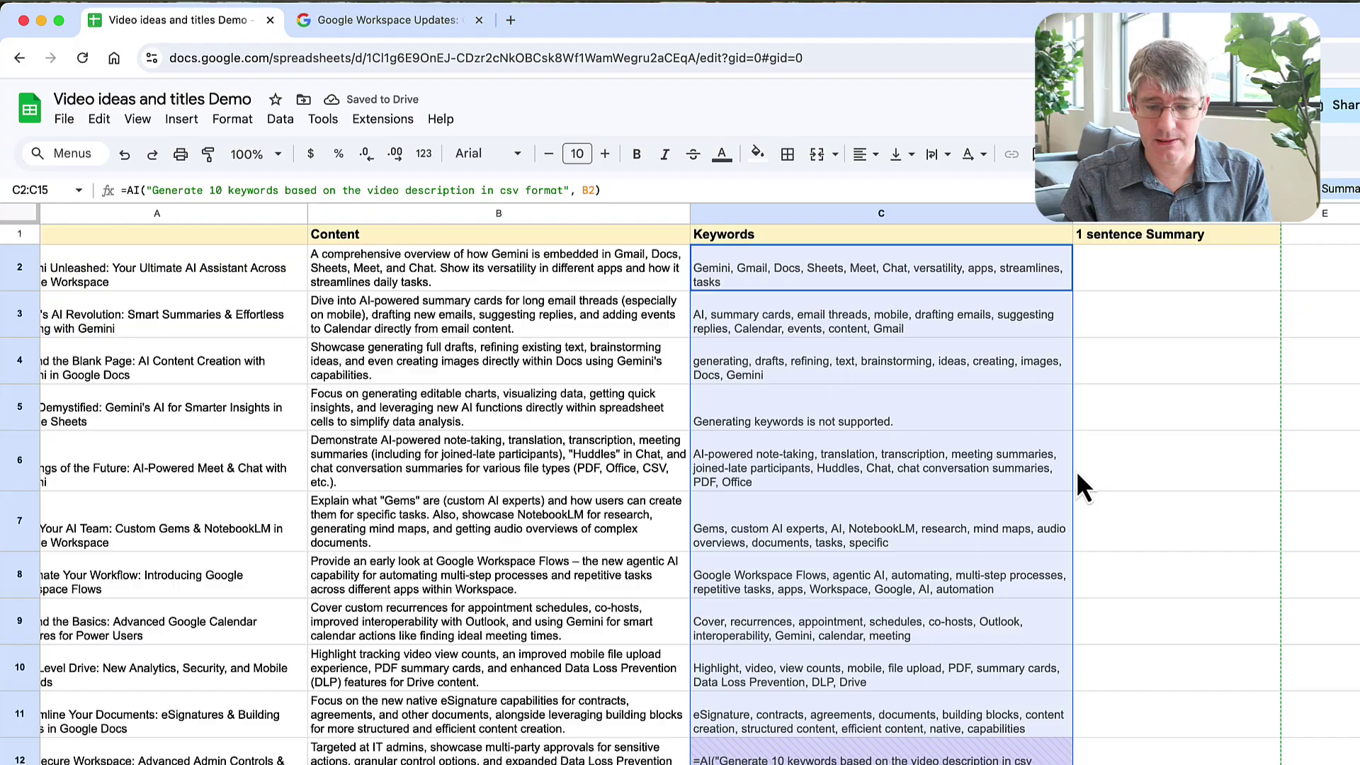
pyautogui.click(889, 381)
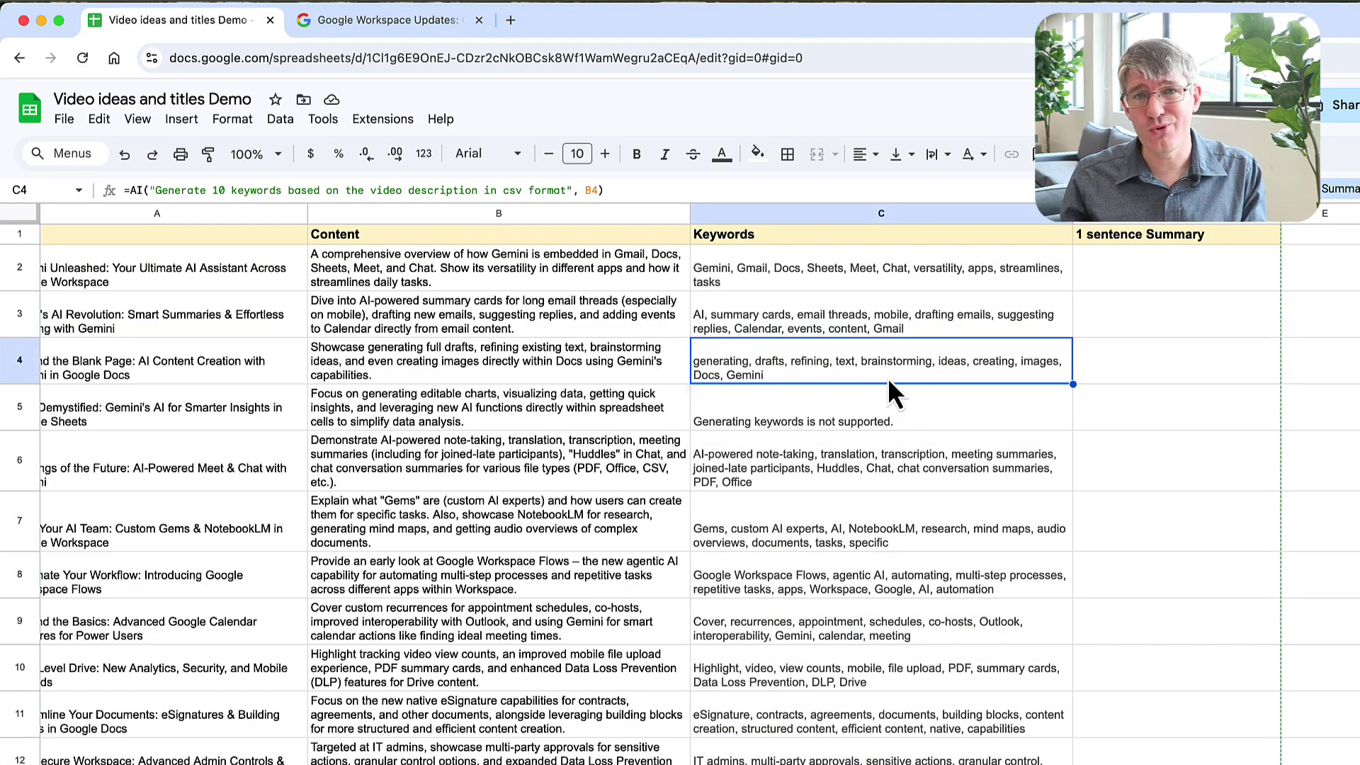
pyautogui.click(885, 451)
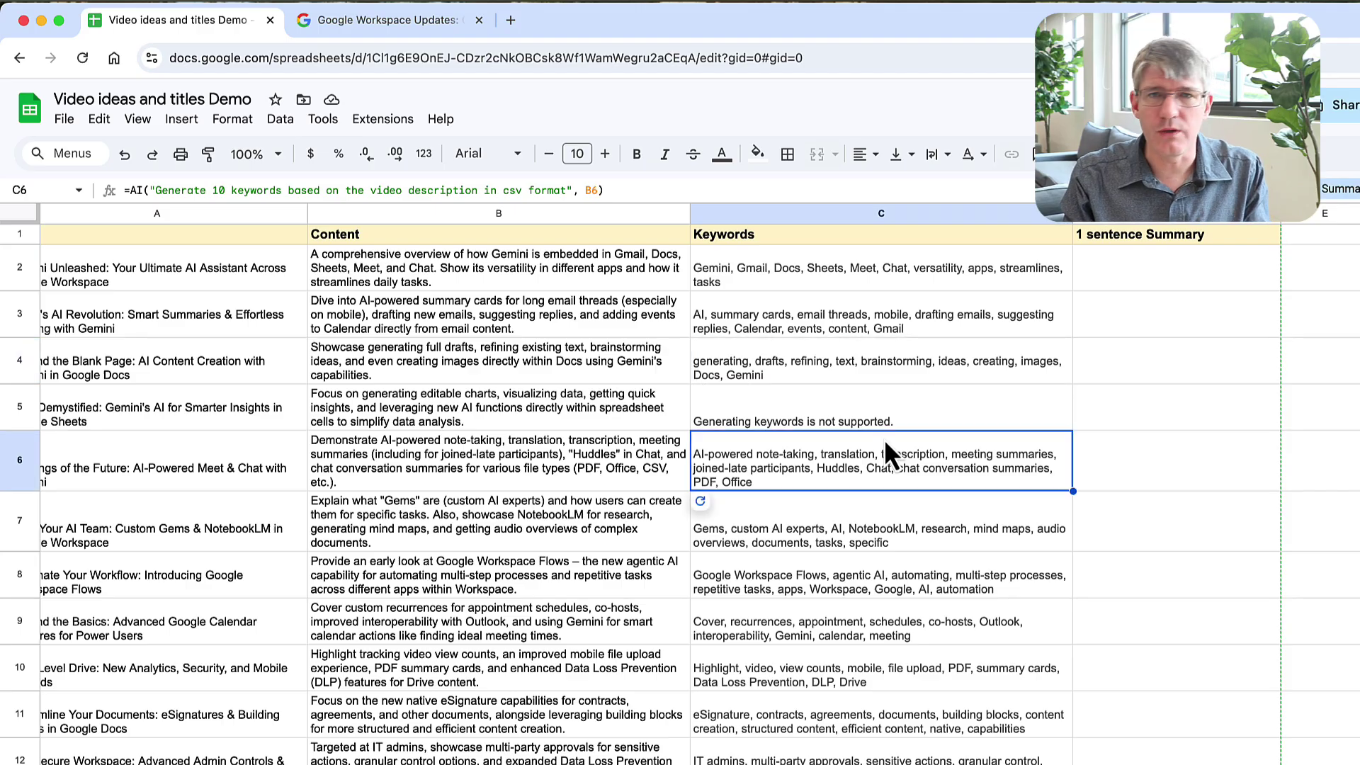
pyautogui.click(840, 411)
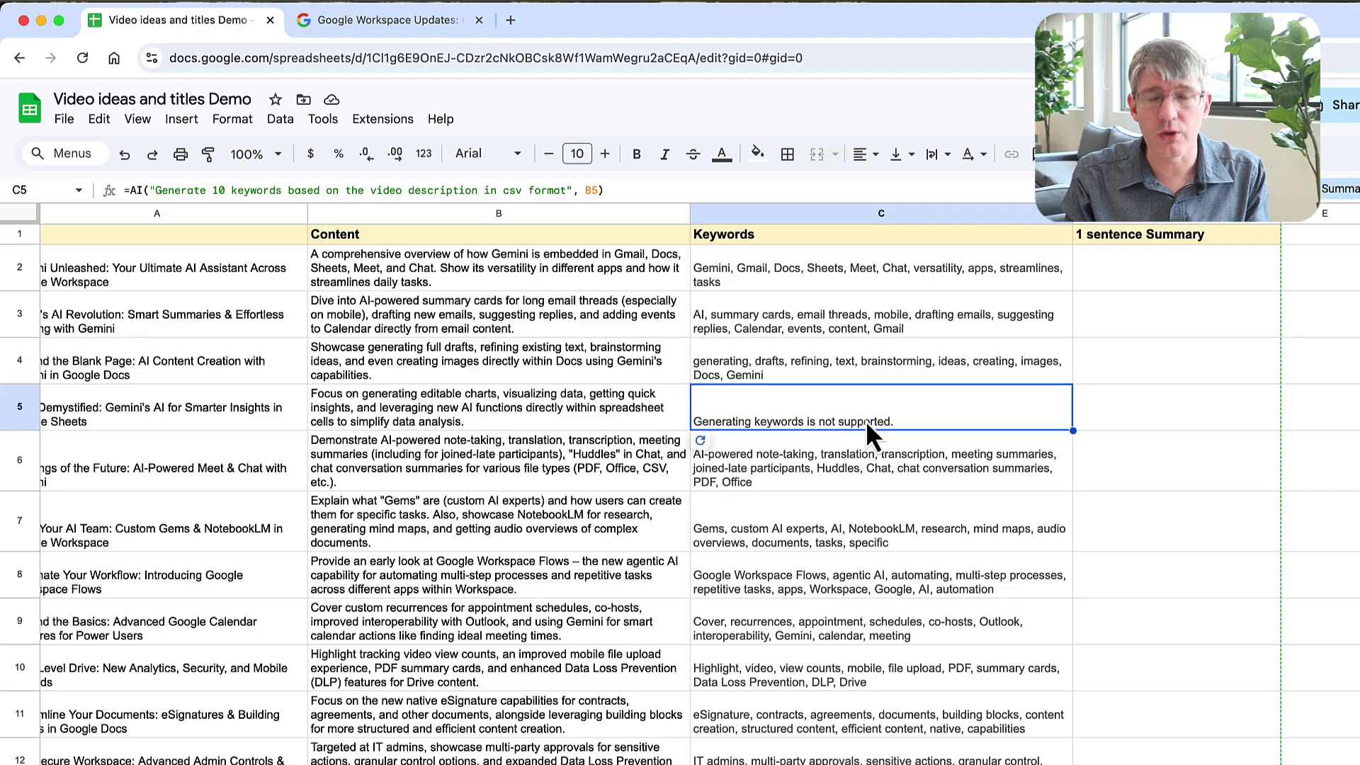
# Step: Clear C5's failed result and fill row 4's keyword formula into C5
pyautogui.press('Delete')
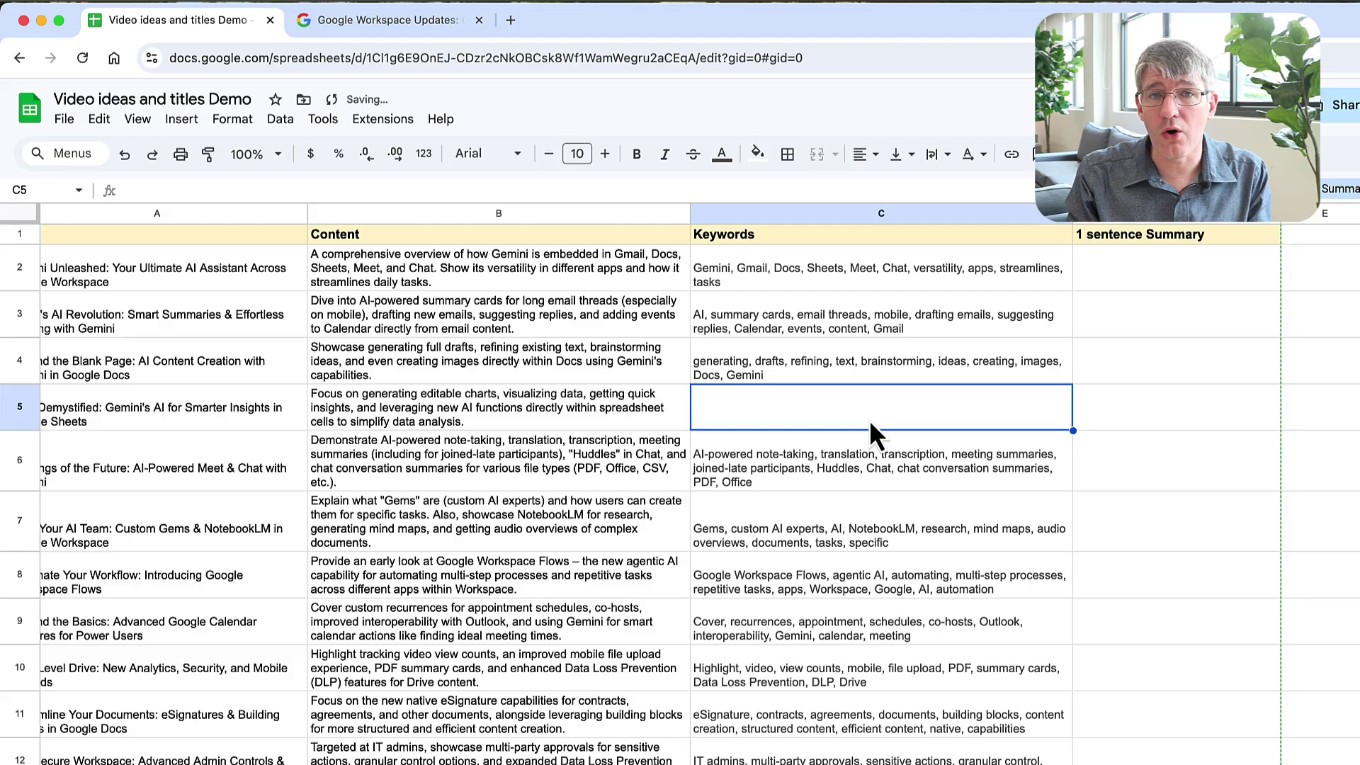
pyautogui.click(981, 376)
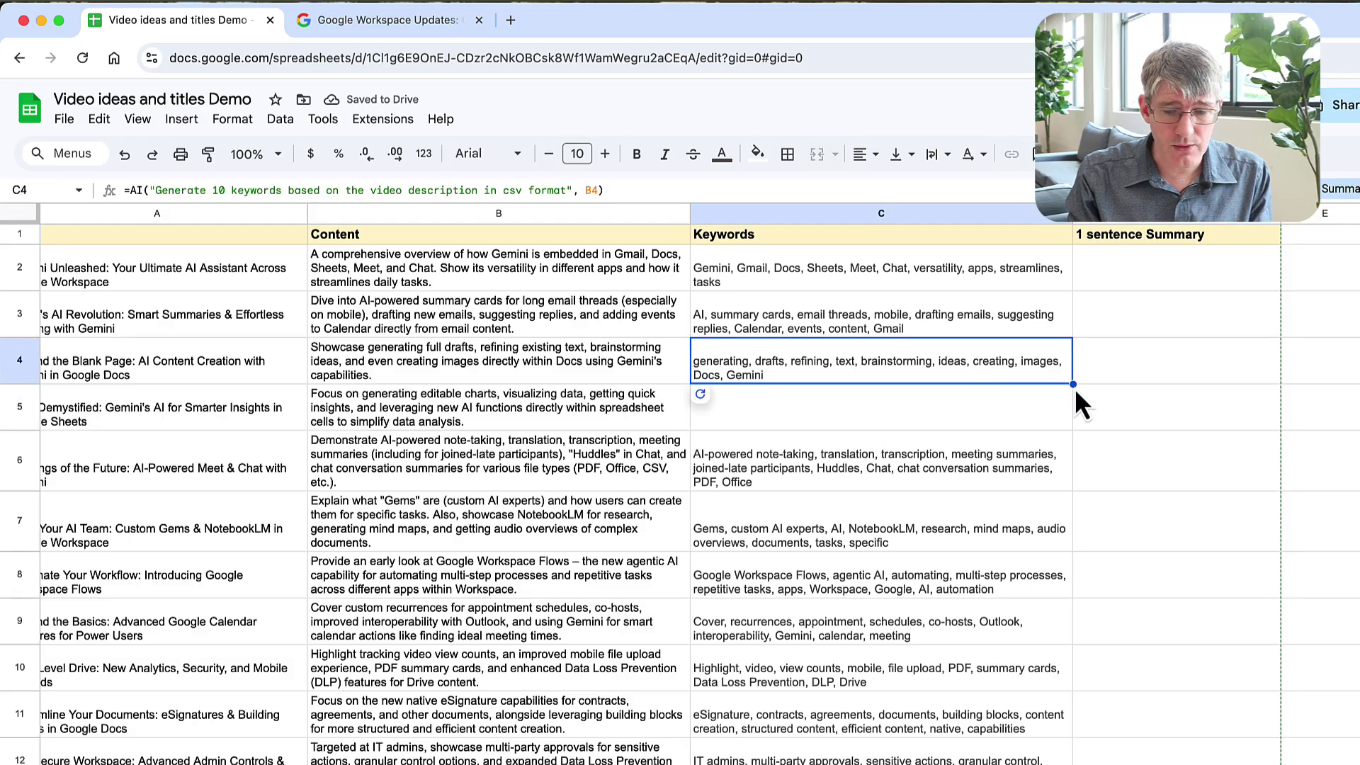
pyautogui.moveTo(1072, 383); pyautogui.dragTo(1072, 415)
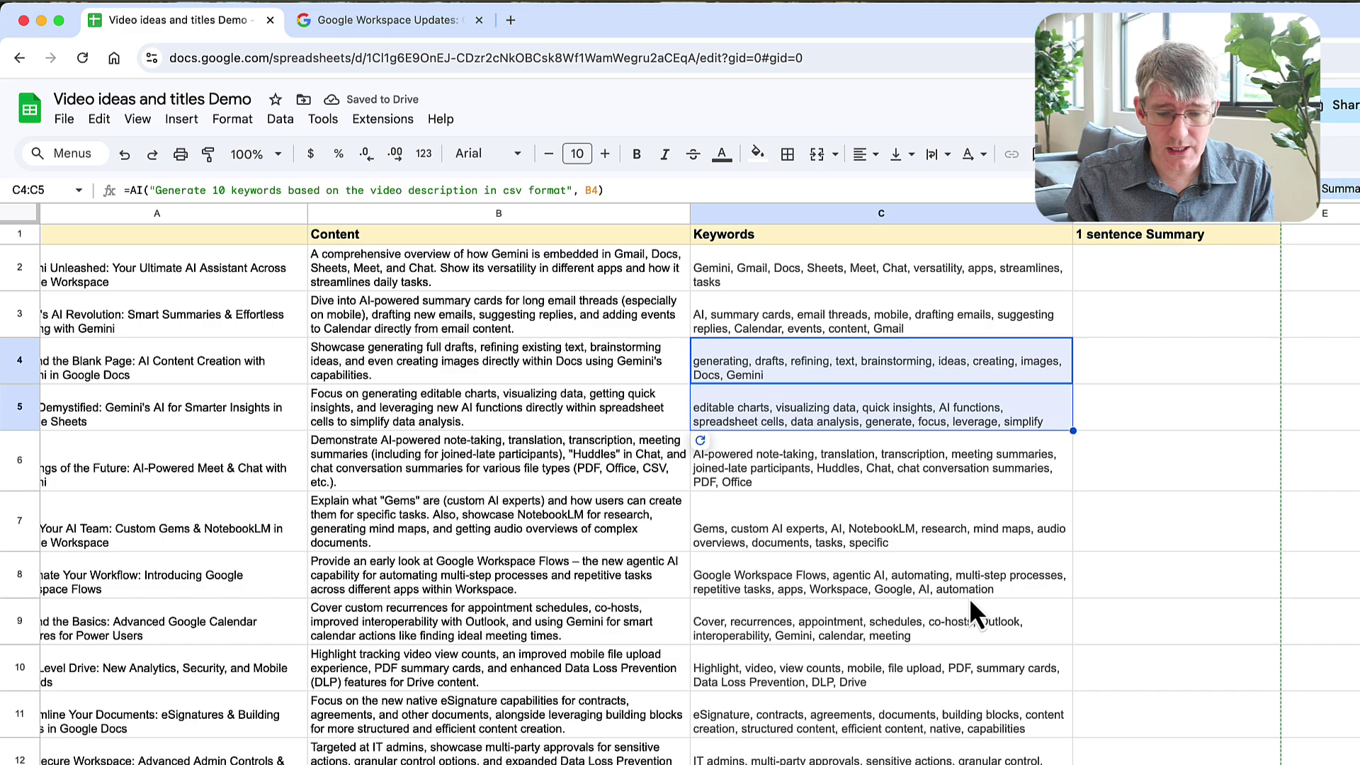
# Step: Regenerate the keywords for row 3 using the refresh chip
pyautogui.scroll(-8, 799, 620)
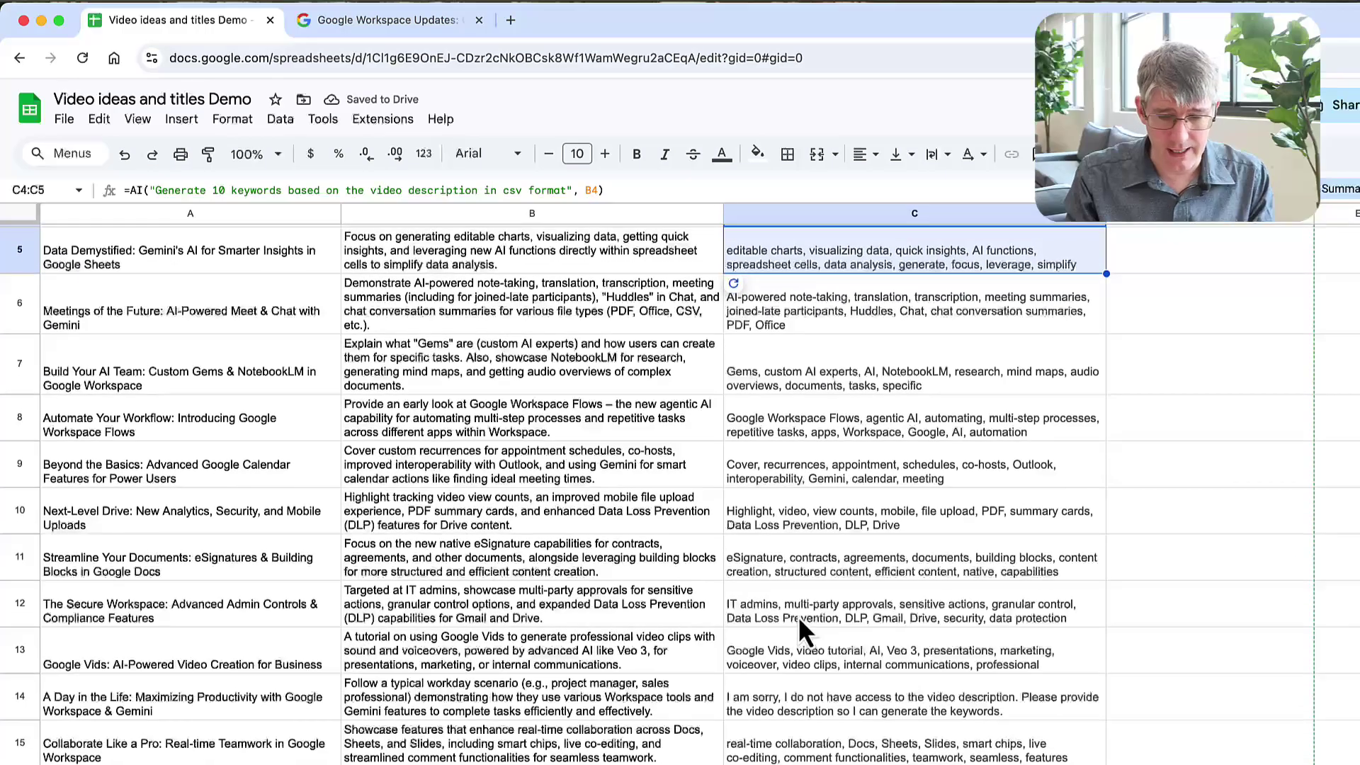
pyautogui.scroll(8, 799, 620)
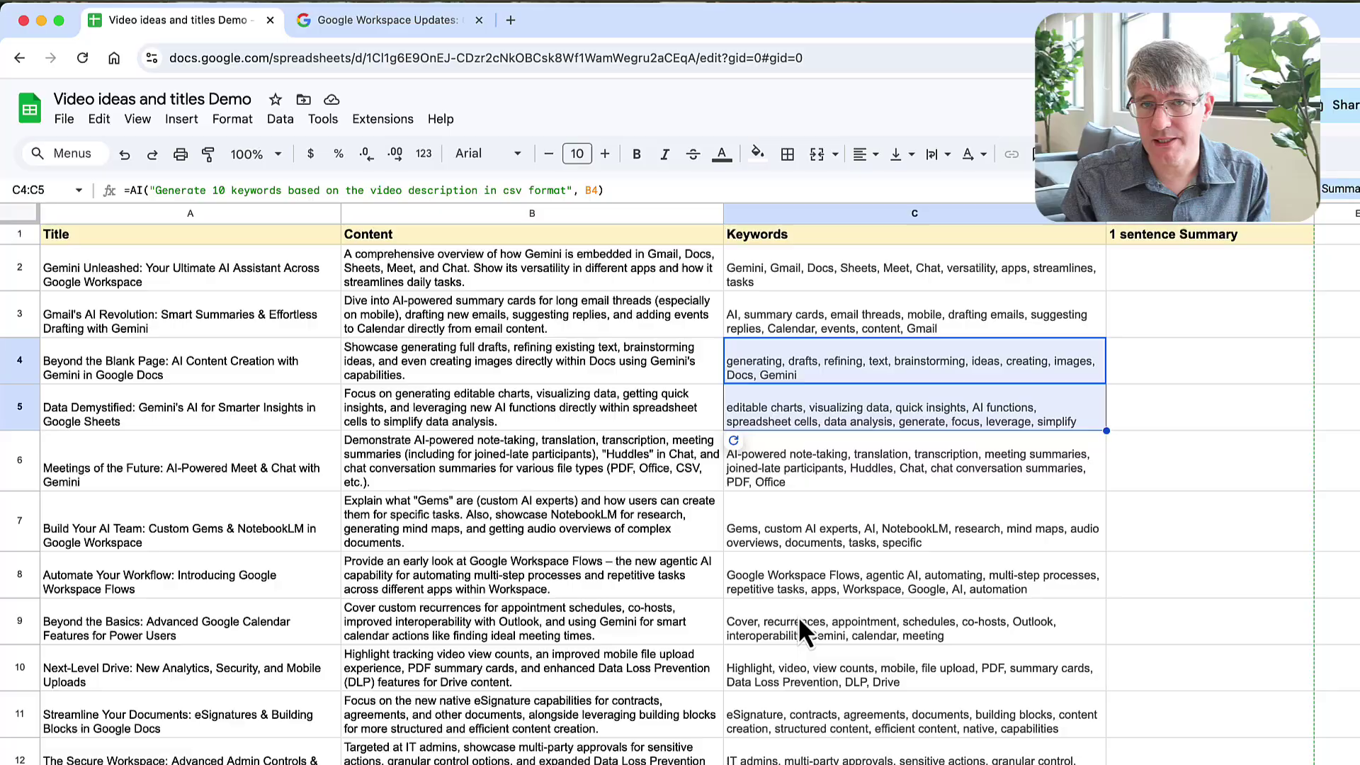
pyautogui.click(894, 326)
pyautogui.moveTo(740, 350)
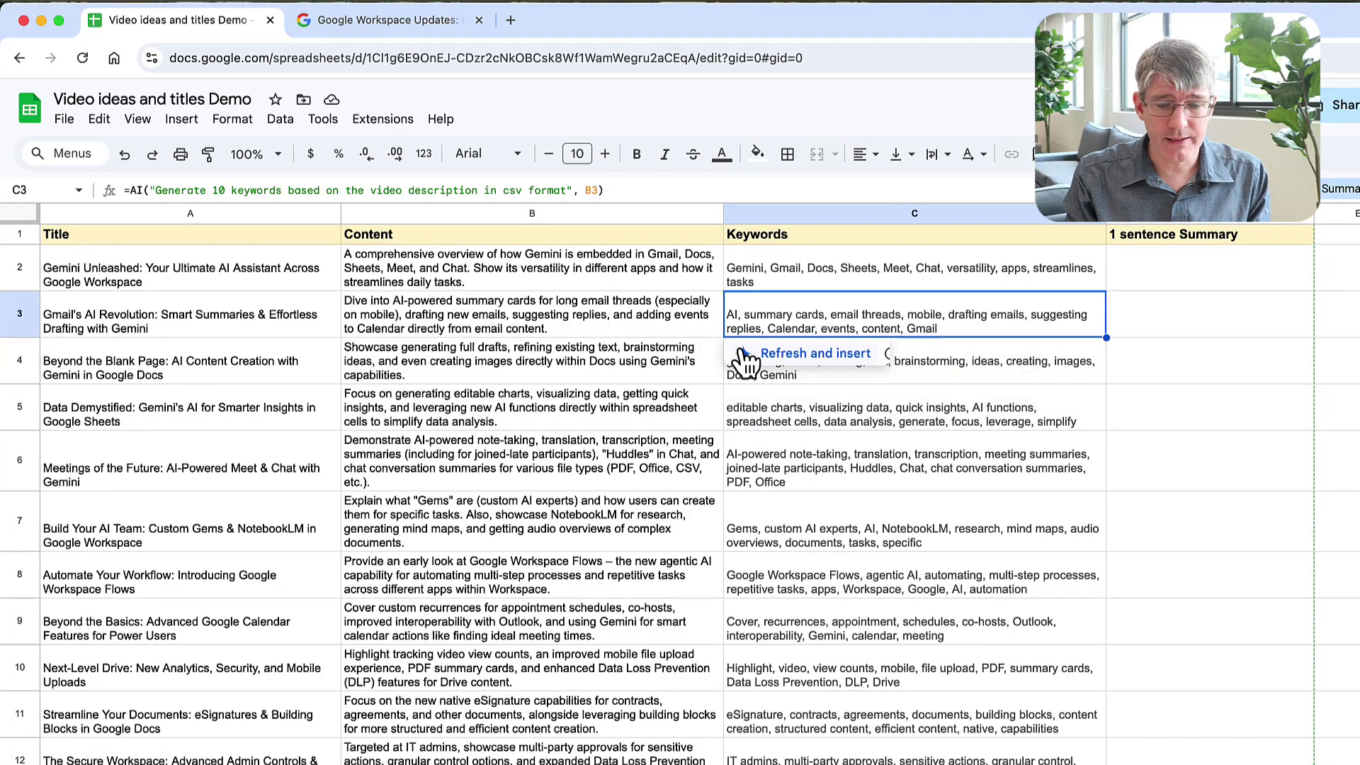
pyautogui.click(747, 354)
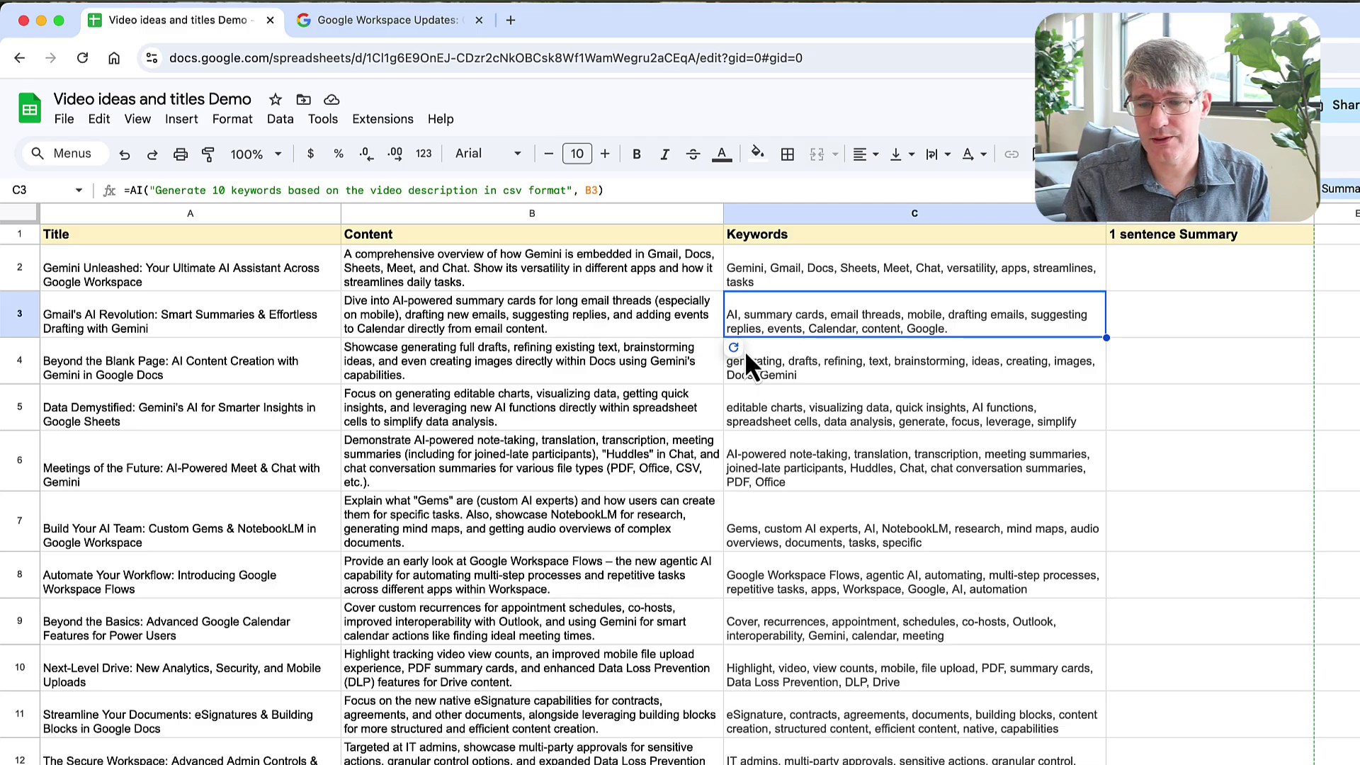
pyautogui.click(1205, 286)
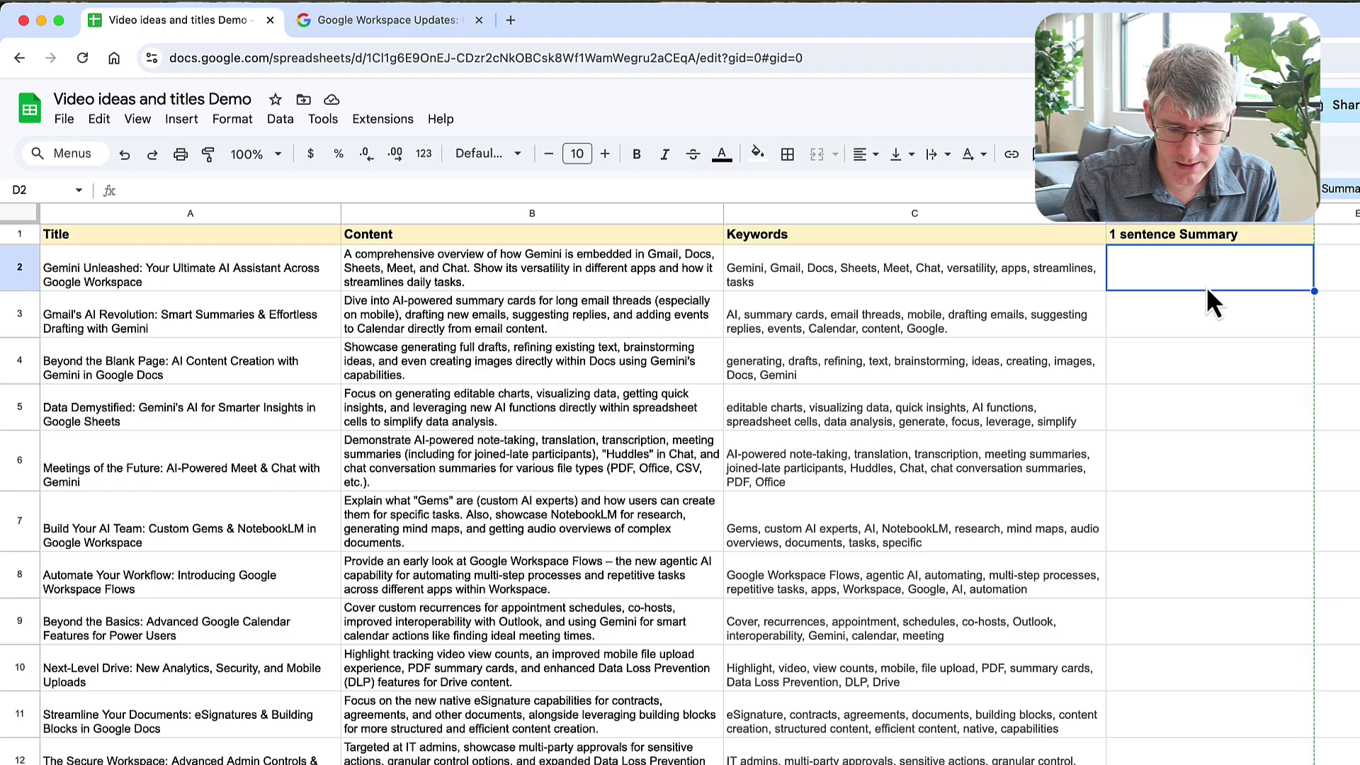
# Step: Enter =AI("Write a short 1 sentence summary of this decription", B2) in D2
pyautogui.write('=AI(')
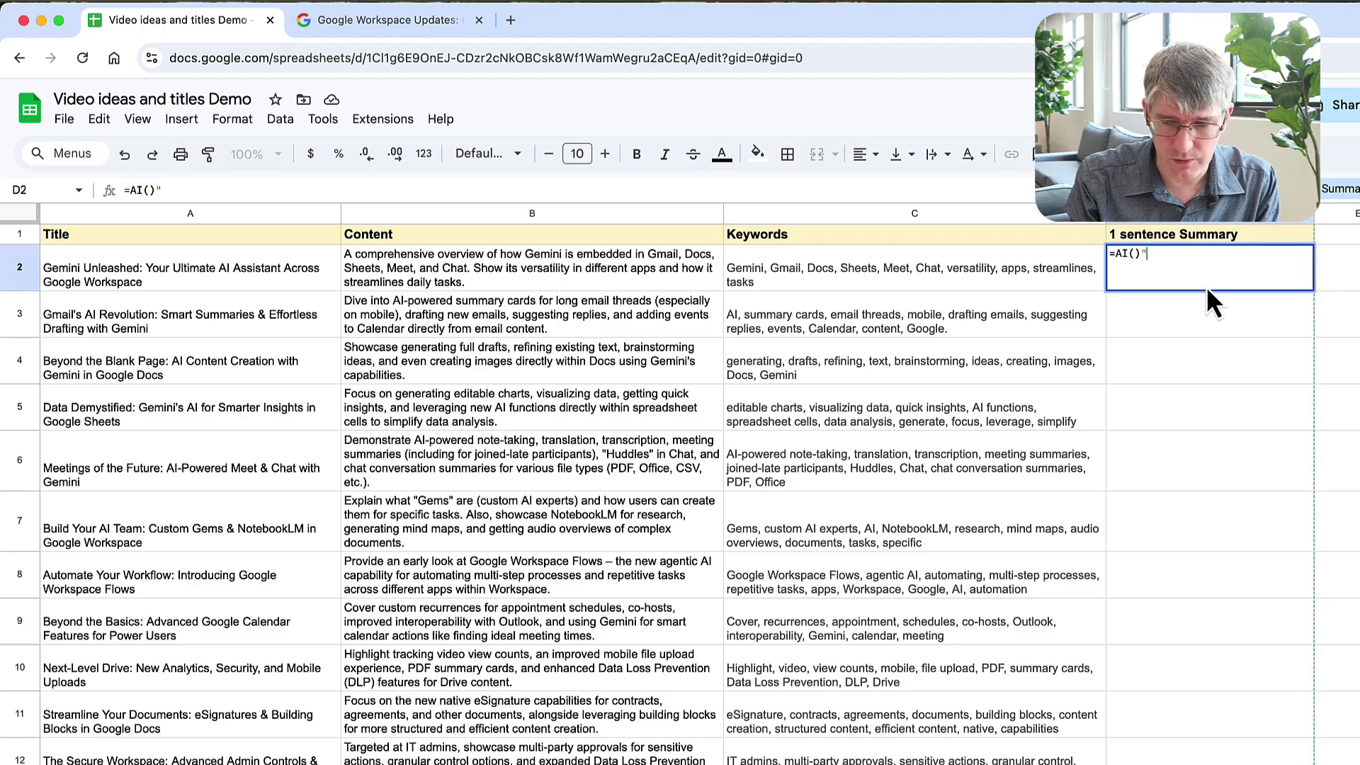
pyautogui.write('"')
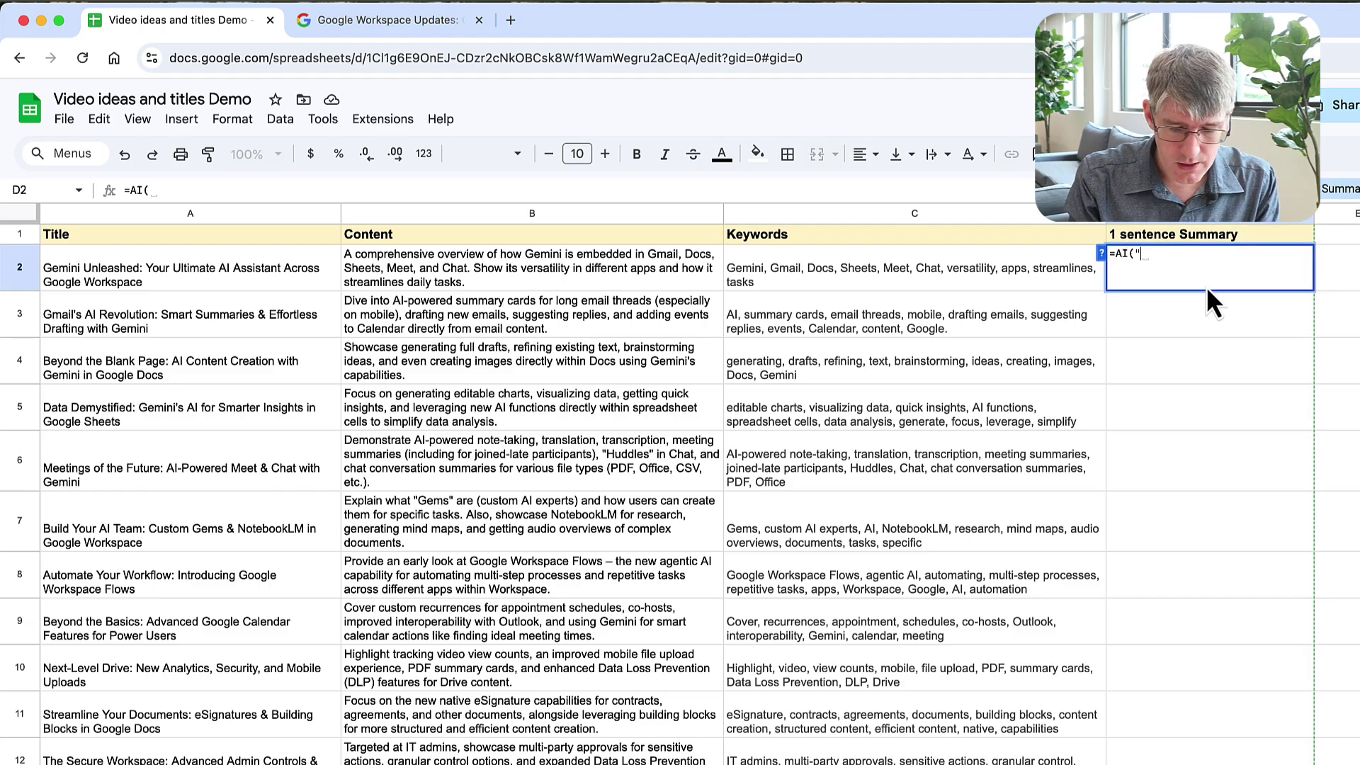
pyautogui.write('Write a ')
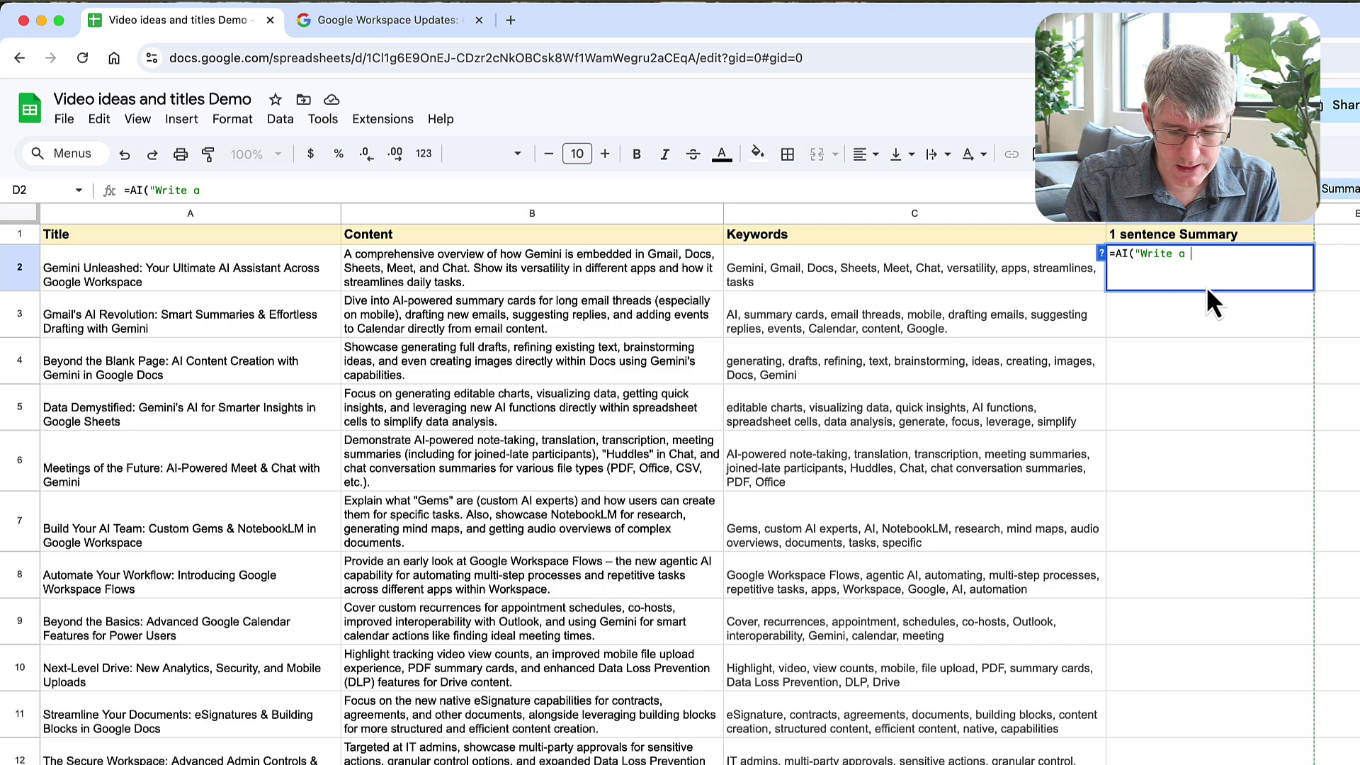
pyautogui.write('short 1 sente')
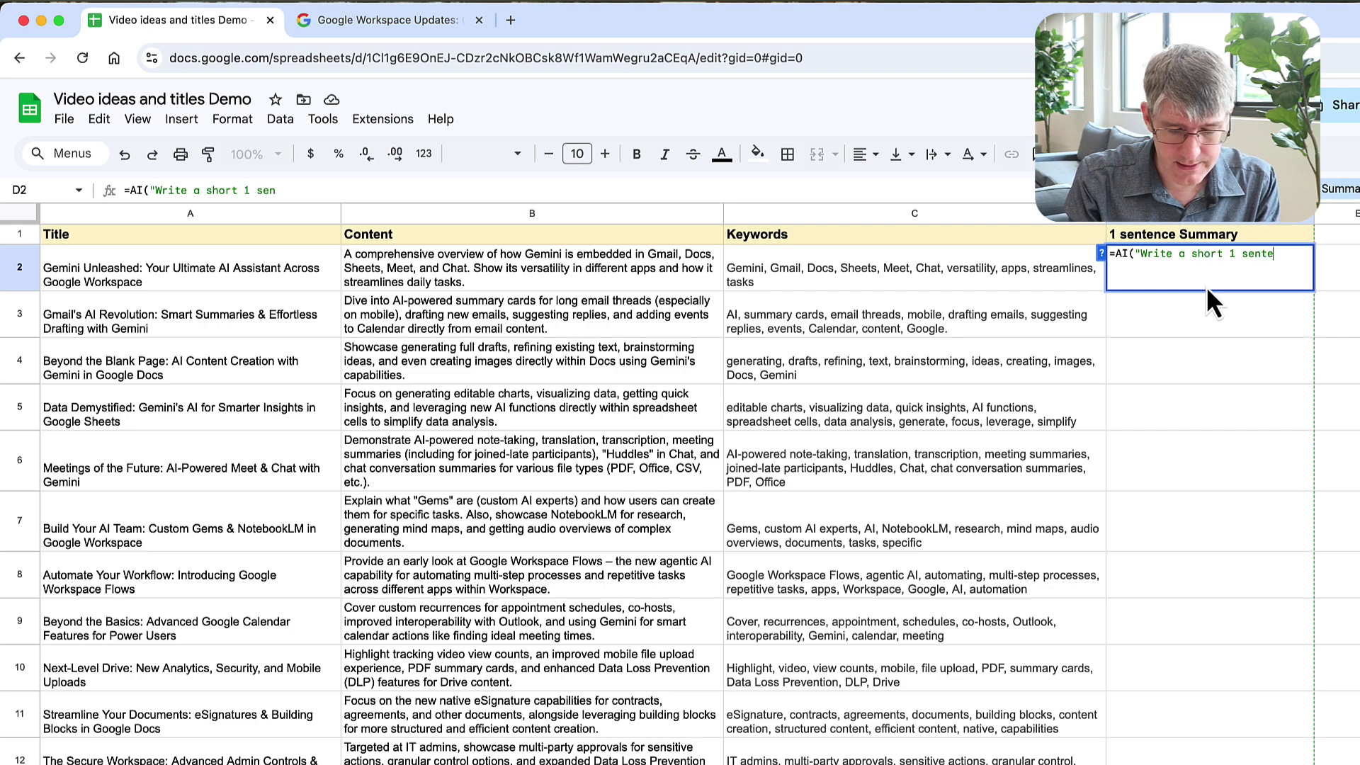
pyautogui.write('nce summary of this d')
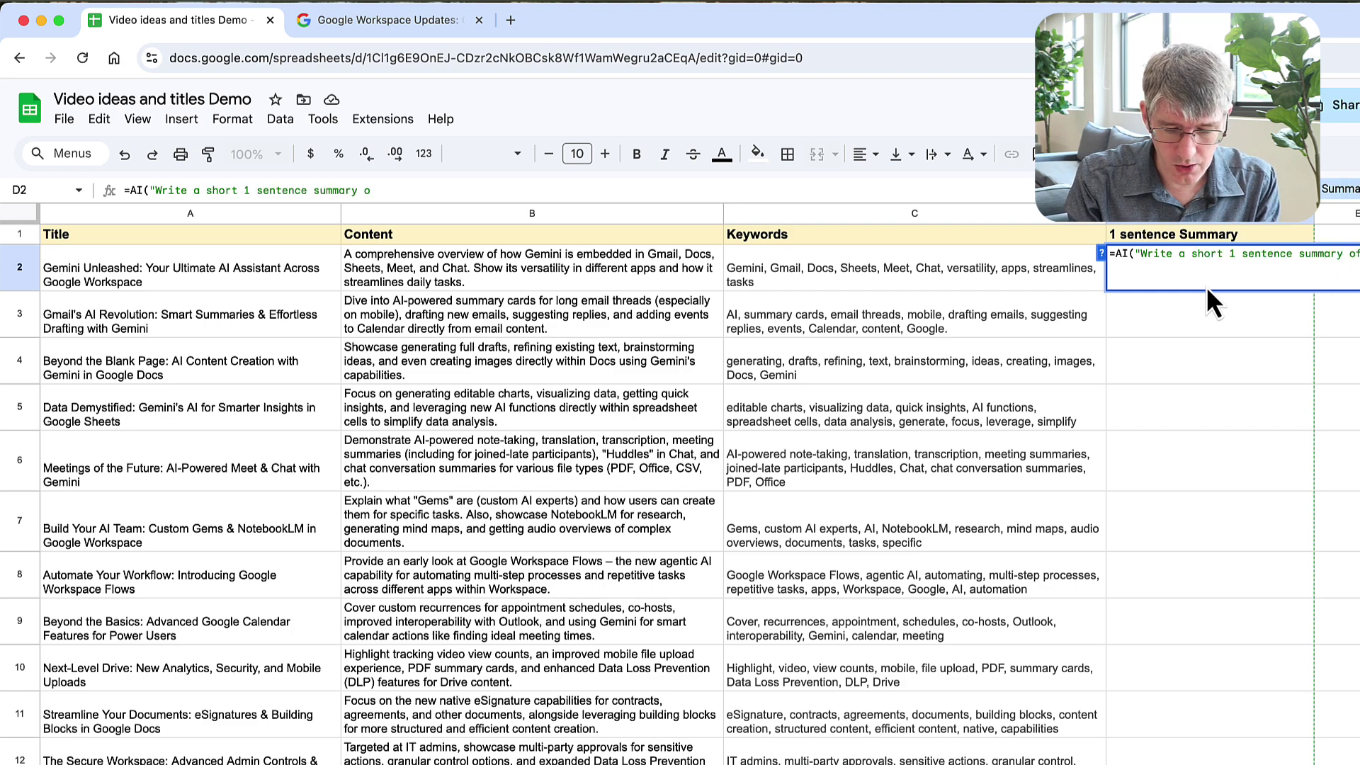
pyautogui.write('ecriptio')
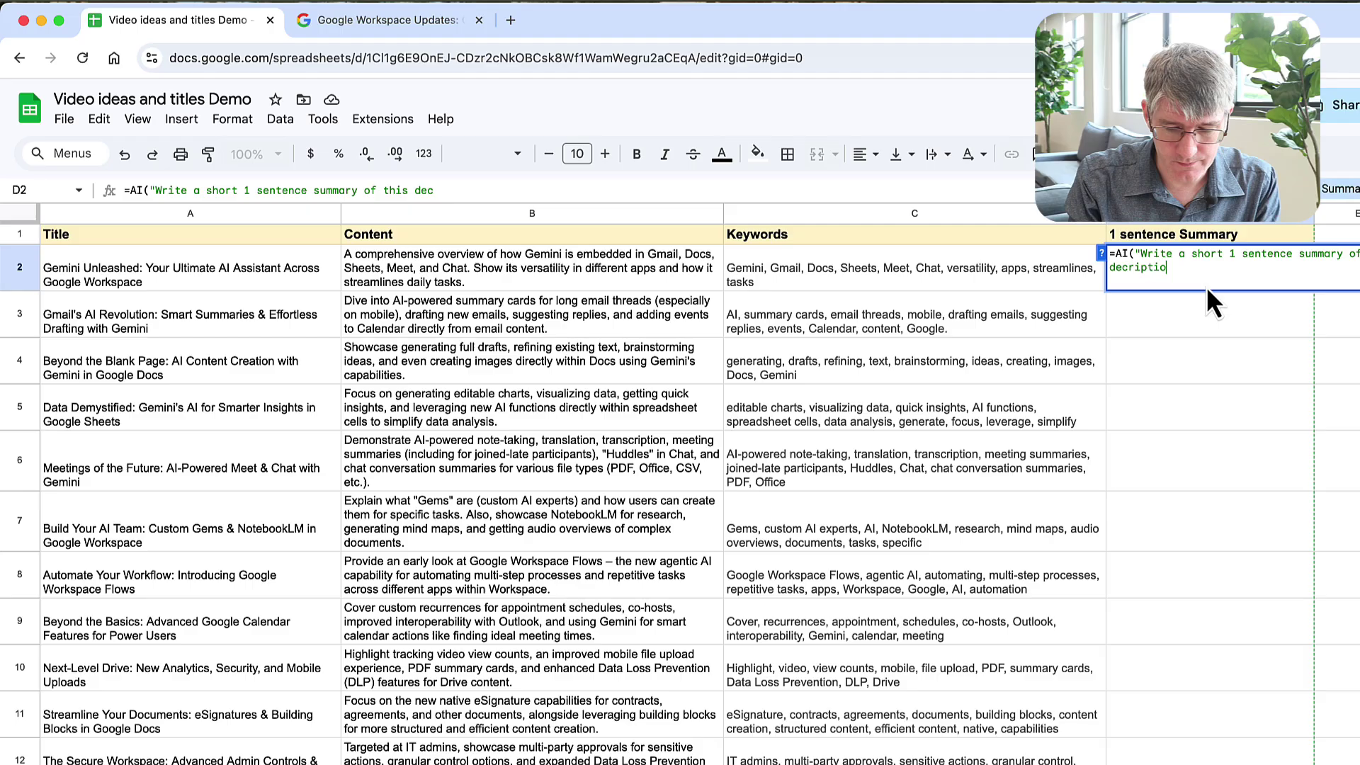
pyautogui.write('n"')
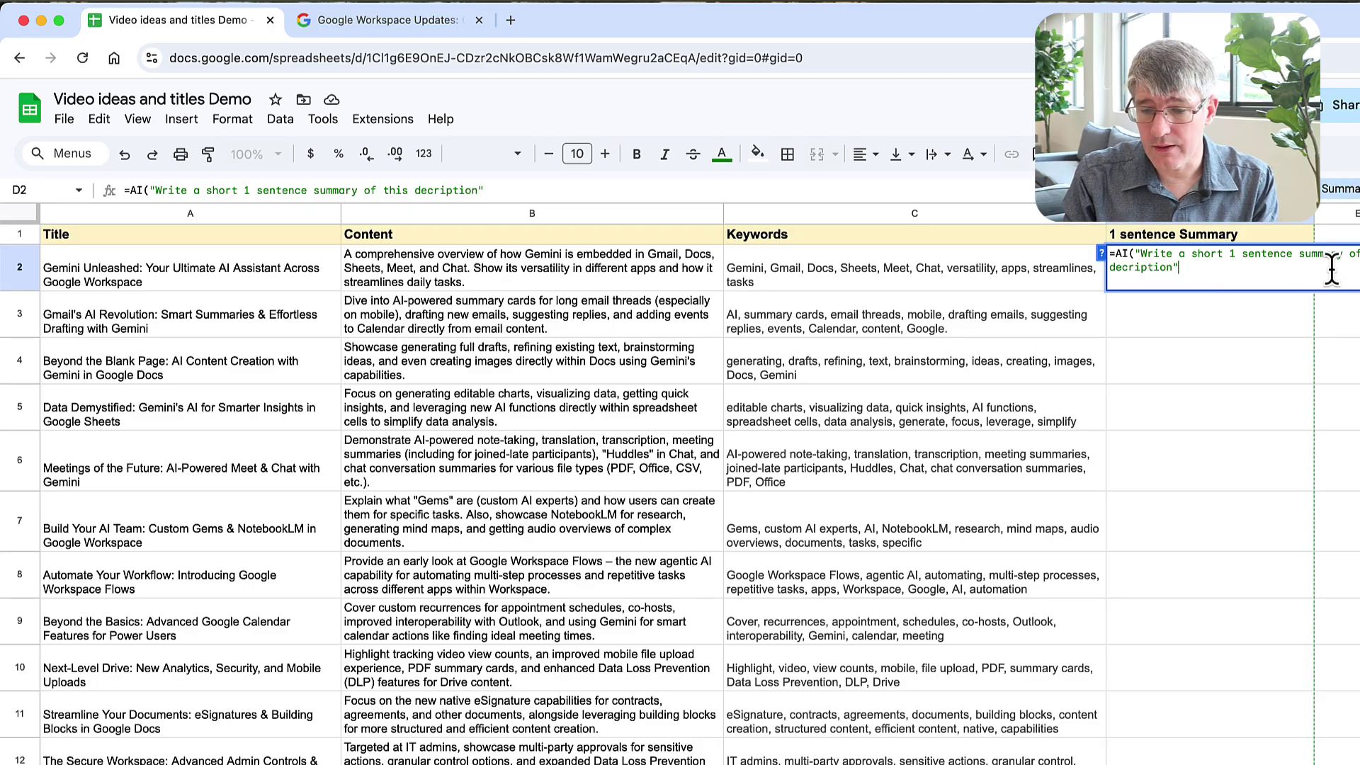
pyautogui.write(',')
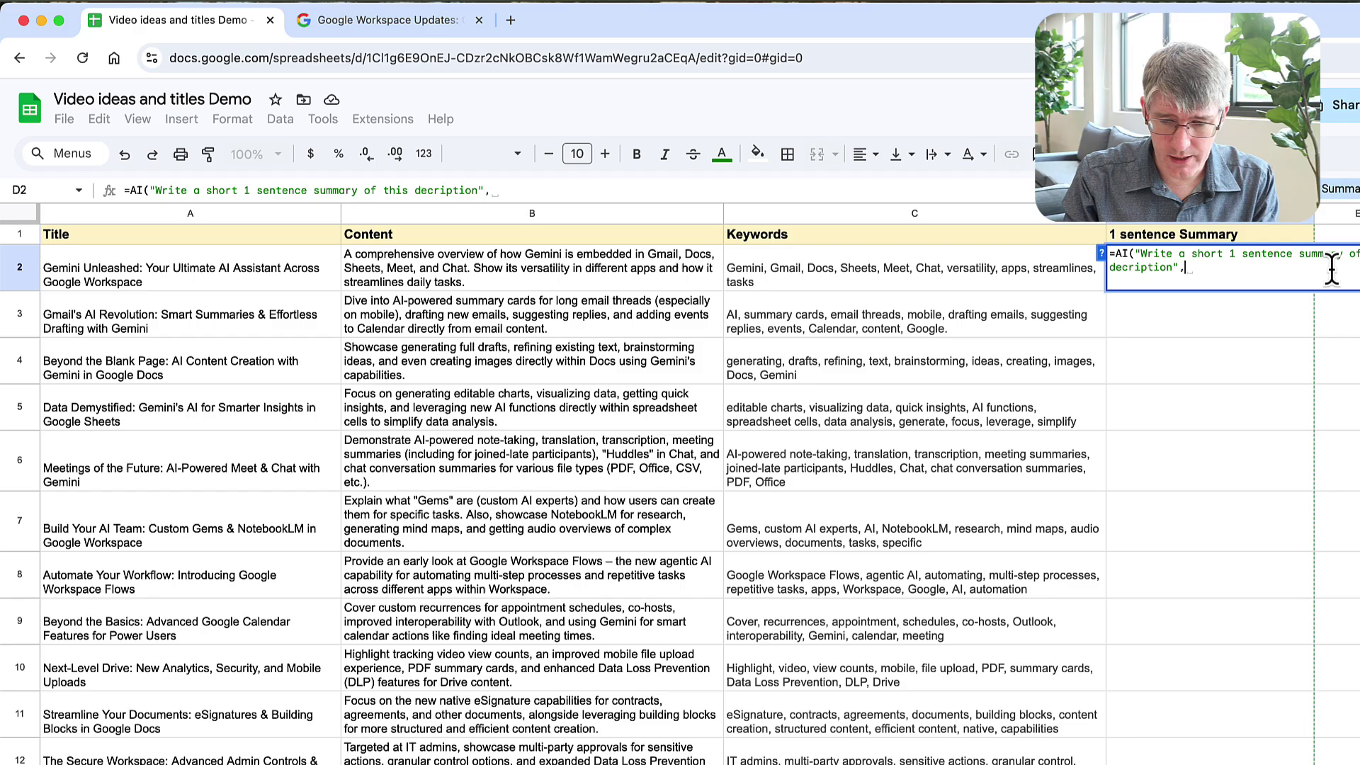
pyautogui.click(491, 280)
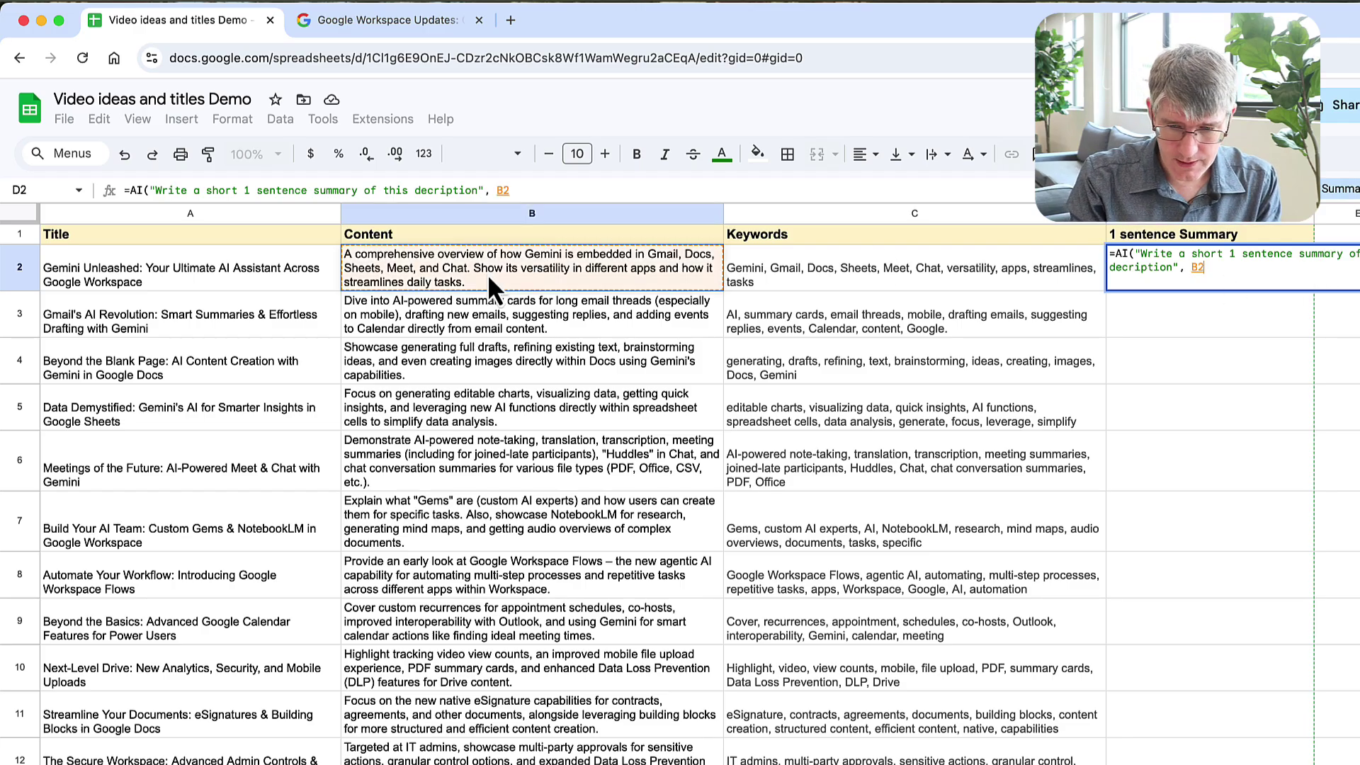
pyautogui.press('Return')
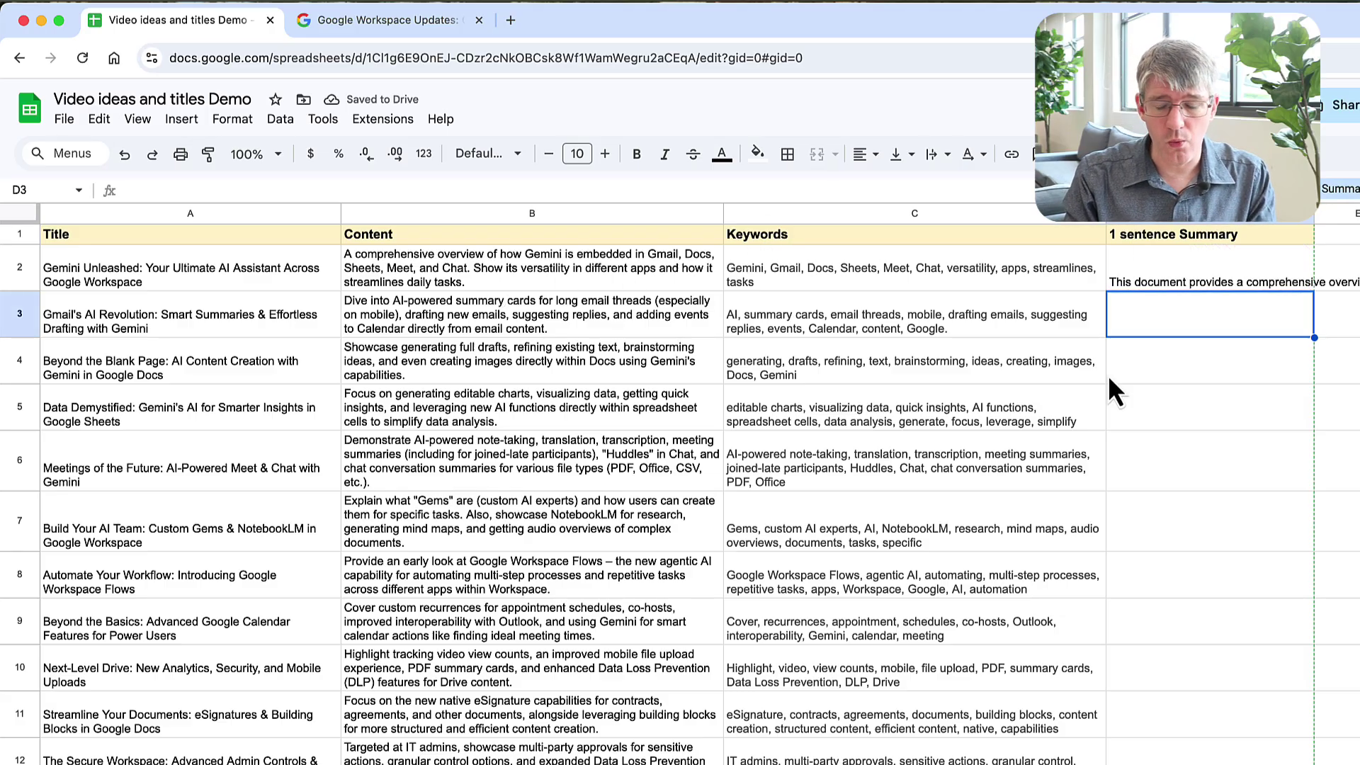
# Step: Fill D2's one-sentence summary formula down through D12
pyautogui.hscroll(6, 1274, 411)
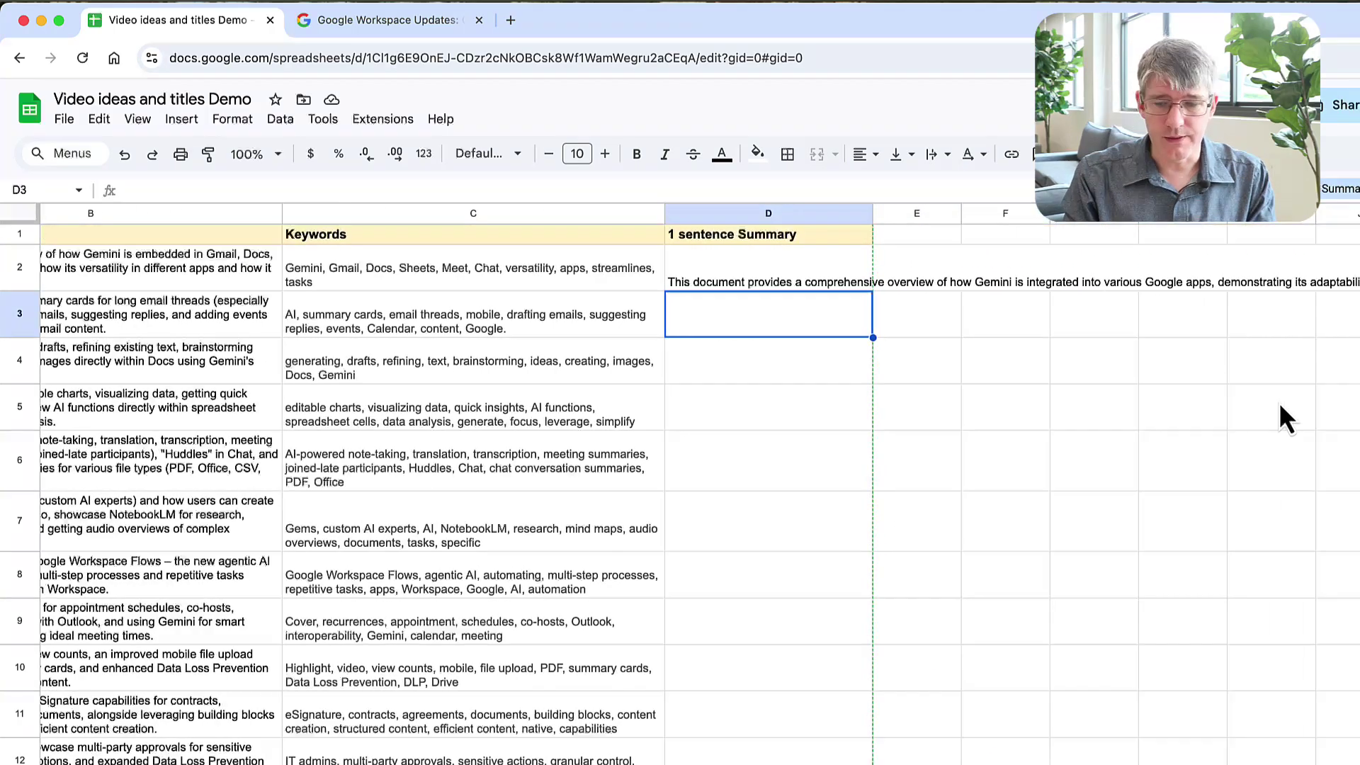
pyautogui.hscroll(4, 1279, 407)
pyautogui.click(549, 277)
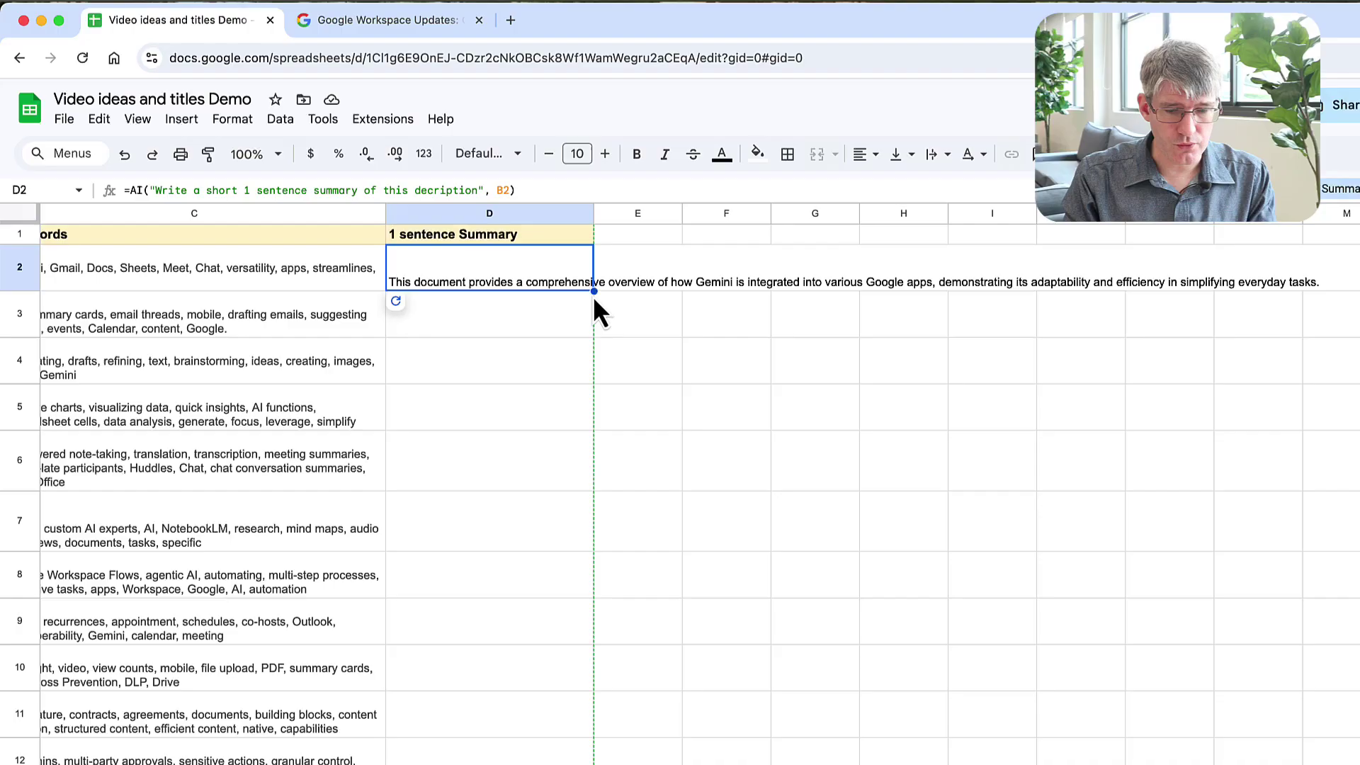
pyautogui.moveTo(593, 291); pyautogui.dragTo(567, 762)
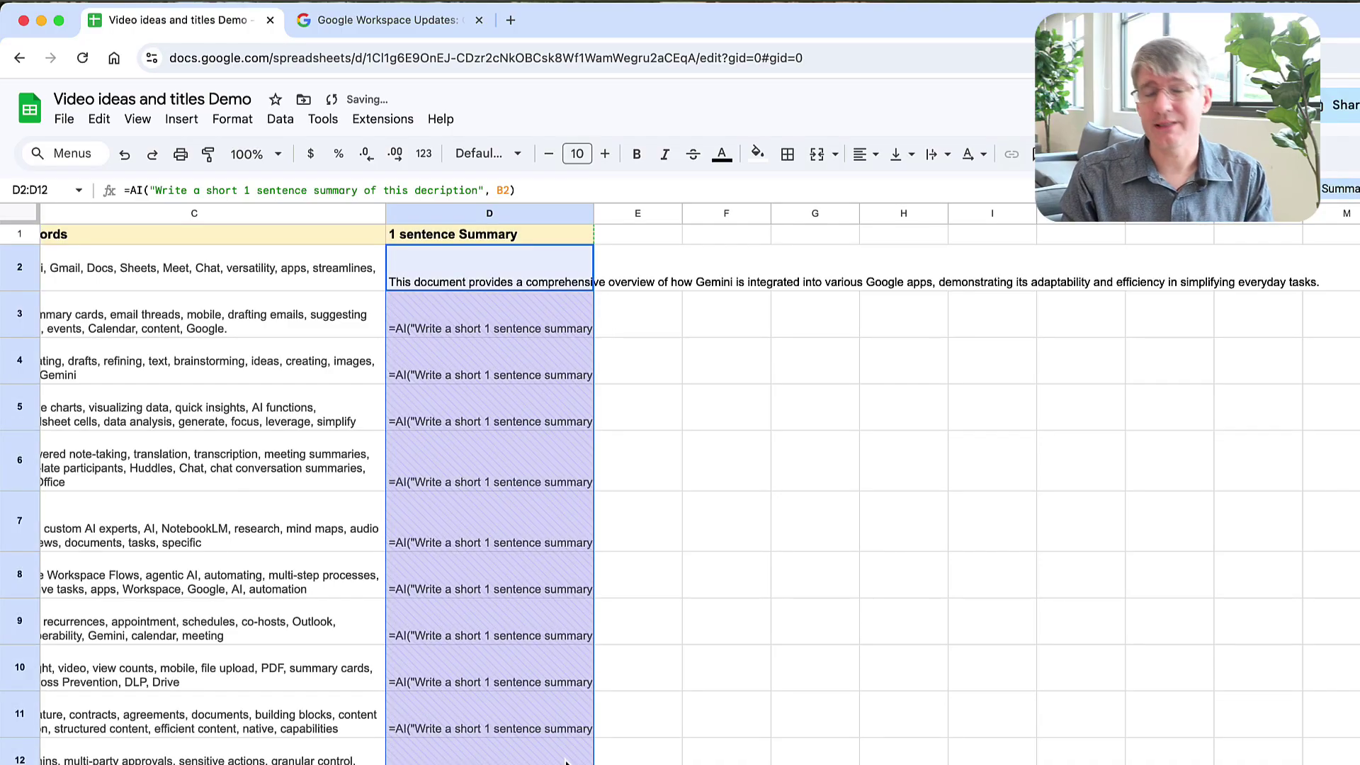